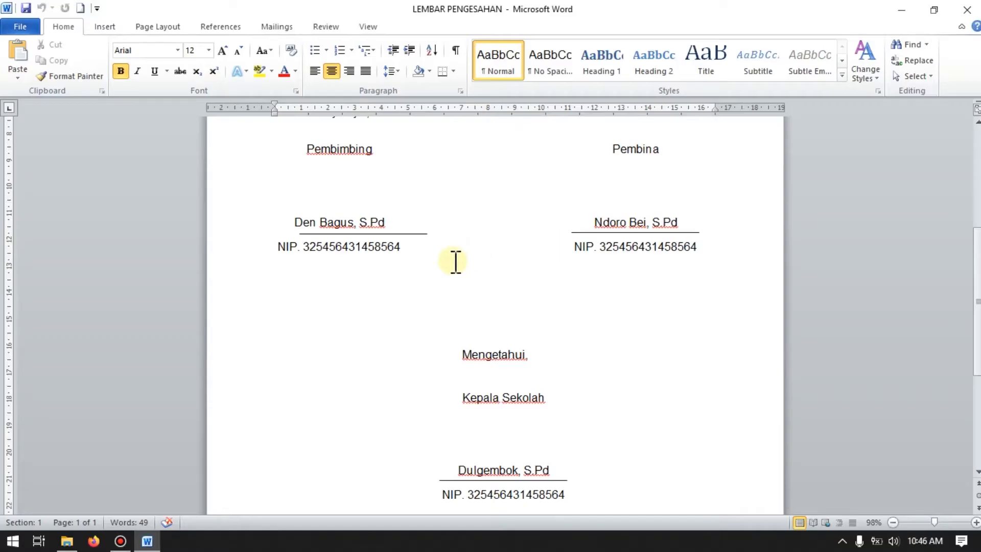
Step: Examine the LEMBAR PENGESAHAN document from its headings and date down to the Pembimbing, Pembina and Kepala Sekolah signature blocks
{"action": "scroll", "coordinate": [455, 262], "scroll_direction": "up", "scroll_amount": 10}
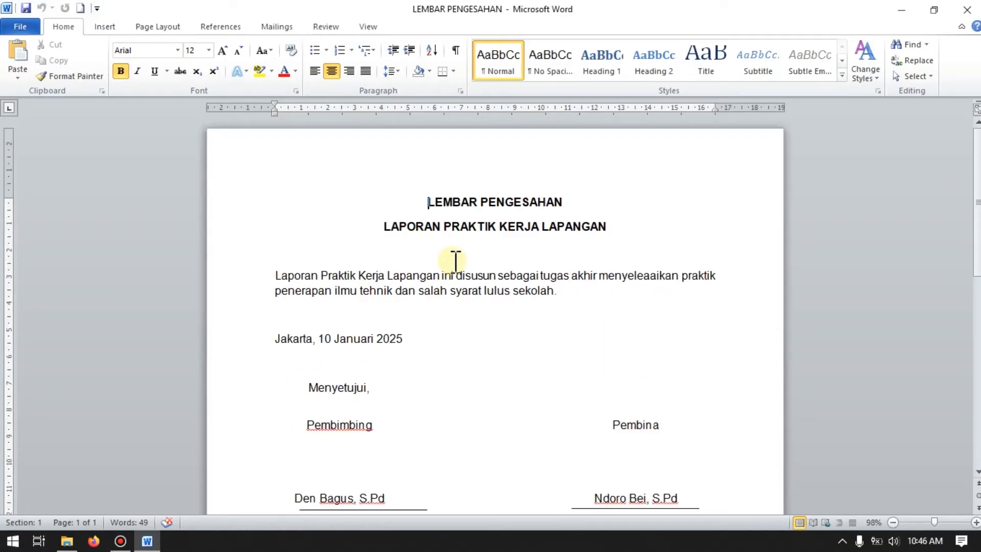
{"action": "scroll", "coordinate": [471, 235], "scroll_direction": "down", "scroll_amount": 6}
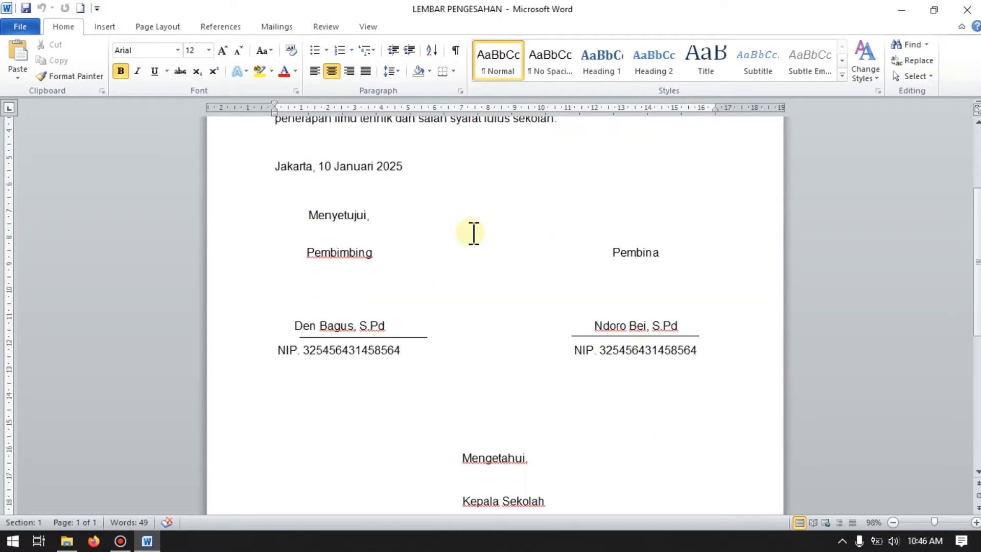
{"action": "scroll", "coordinate": [473, 233], "scroll_direction": "down", "scroll_amount": 2}
{"action": "scroll", "coordinate": [479, 251], "scroll_direction": "down", "scroll_amount": 3}
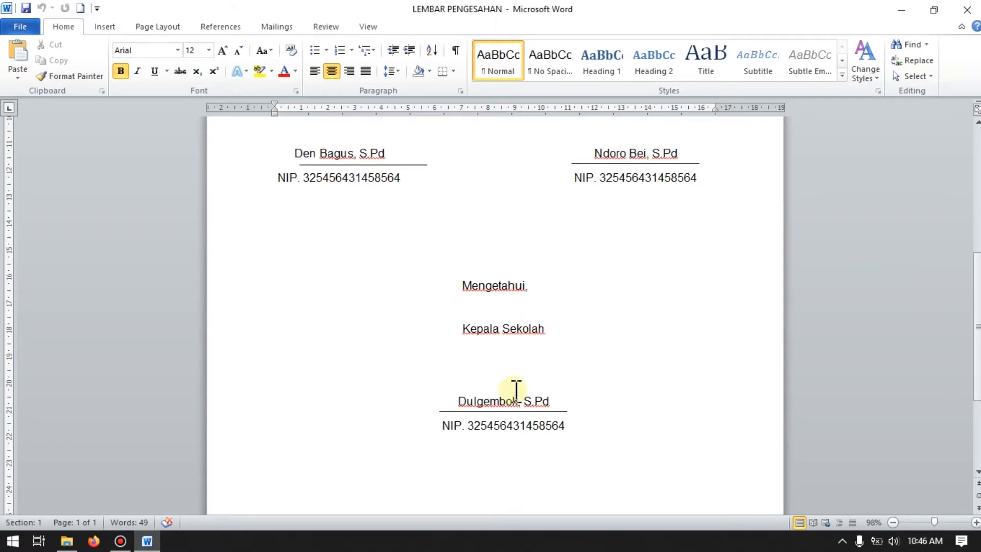
{"action": "scroll", "coordinate": [516, 391], "scroll_direction": "up", "scroll_amount": 10}
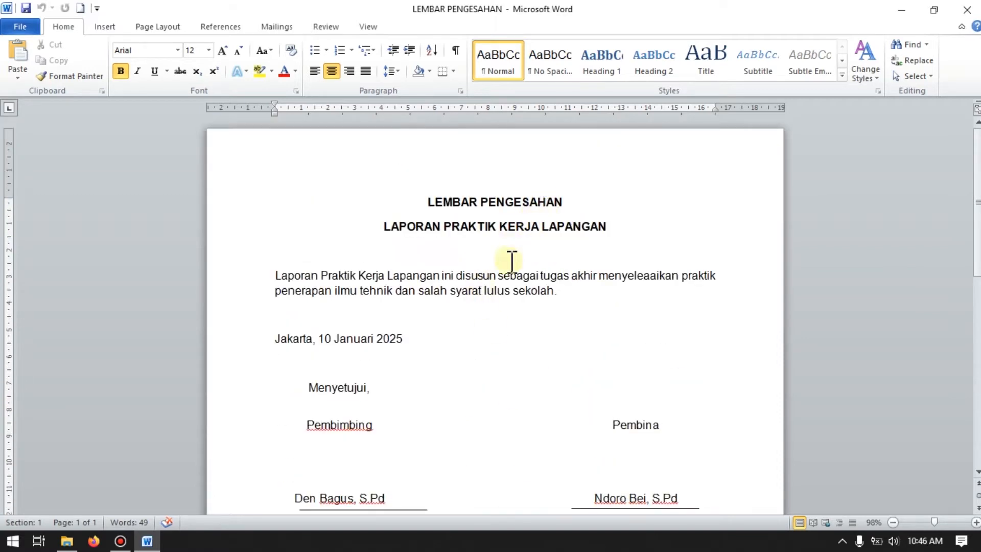
{"action": "scroll", "coordinate": [512, 261], "scroll_direction": "down", "scroll_amount": 3}
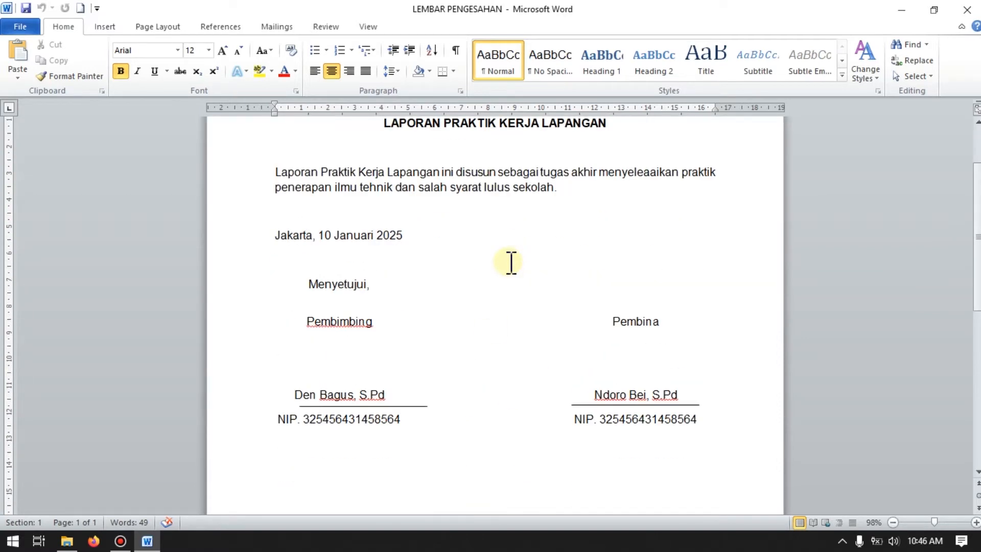
{"action": "scroll", "coordinate": [511, 261], "scroll_direction": "down", "scroll_amount": 3}
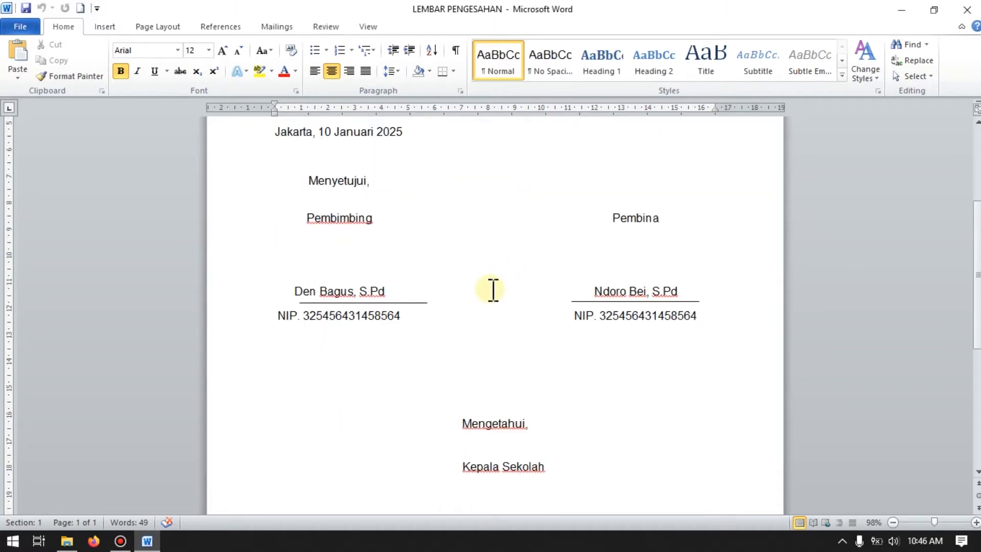
{"action": "scroll", "coordinate": [493, 290], "scroll_direction": "up", "scroll_amount": 1}
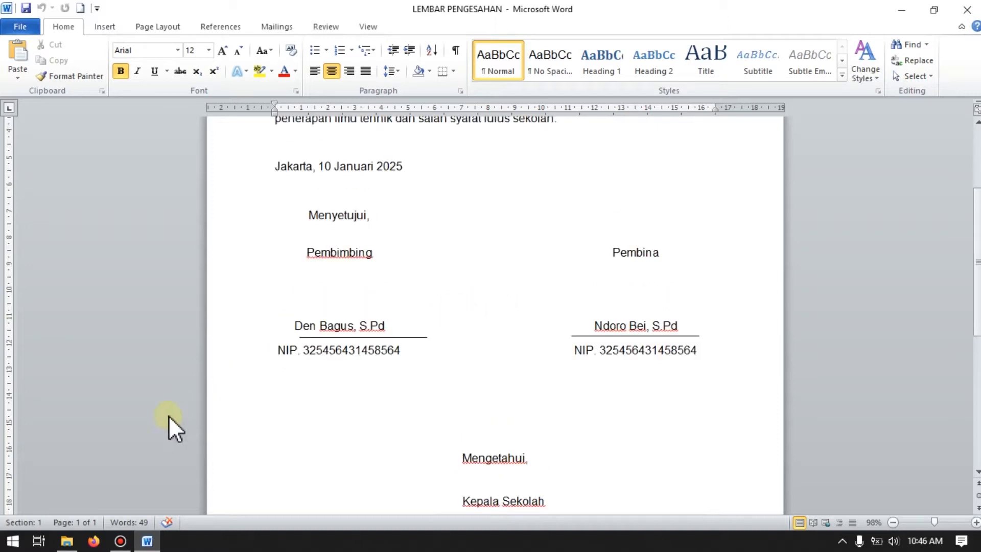
Step: View the signature photo WhatsApp Image 2021-12-27 at 09.48.55 from File Explorer's tanda tangan folder, and return to Word
{"action": "left_click", "coordinate": [67, 541]}
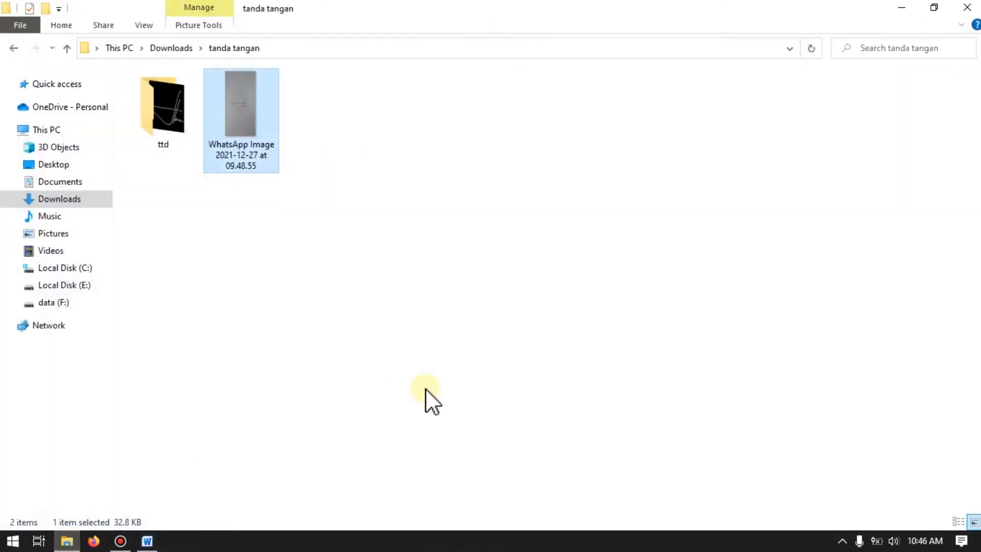
{"action": "double_click", "coordinate": [245, 106]}
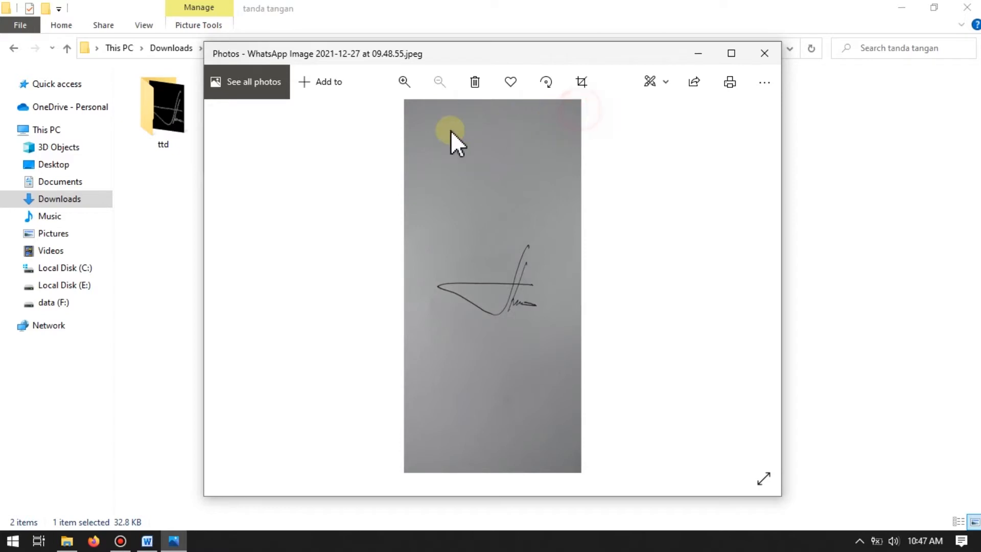
{"action": "left_click", "coordinate": [434, 458]}
{"action": "left_click", "coordinate": [764, 54]}
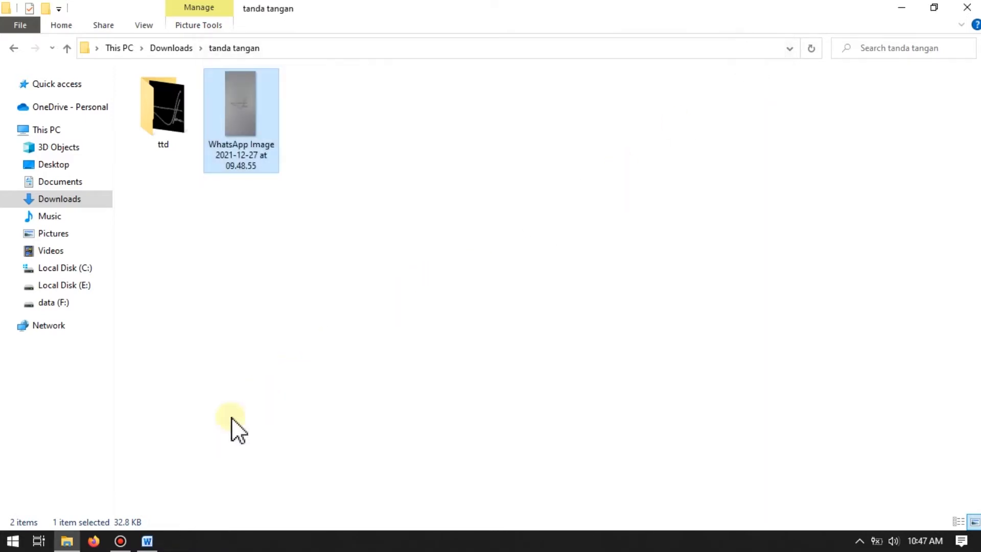
{"action": "left_click", "coordinate": [159, 540]}
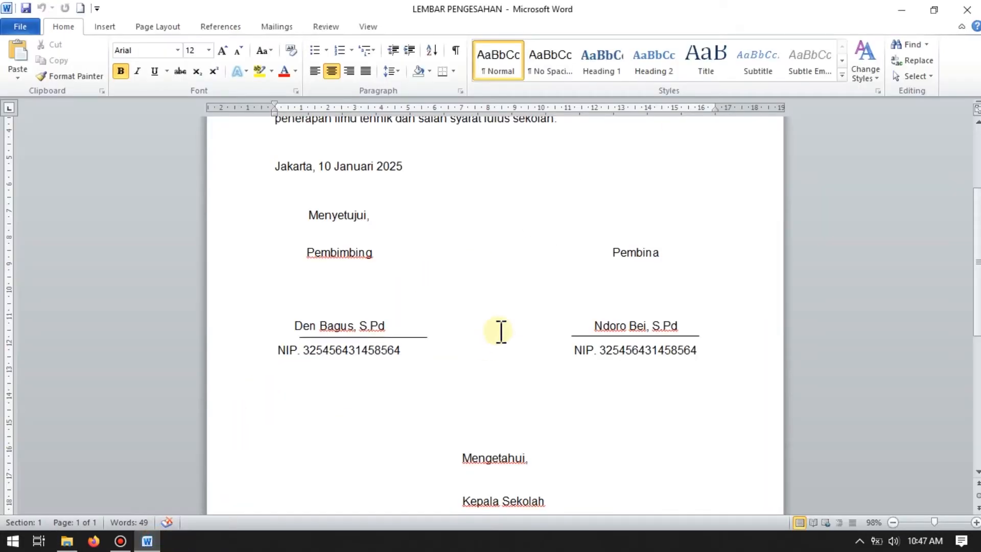
Step: Insert the picture WhatsApp Image 2021-12-27 at 09.48.55 from Downloads > tanda tangan at the end of the Jakarta date line
{"action": "scroll", "coordinate": [499, 333], "scroll_direction": "up", "scroll_amount": 5}
{"action": "scroll", "coordinate": [500, 332], "scroll_direction": "up", "scroll_amount": 1}
{"action": "scroll", "coordinate": [500, 333], "scroll_direction": "down", "scroll_amount": 2}
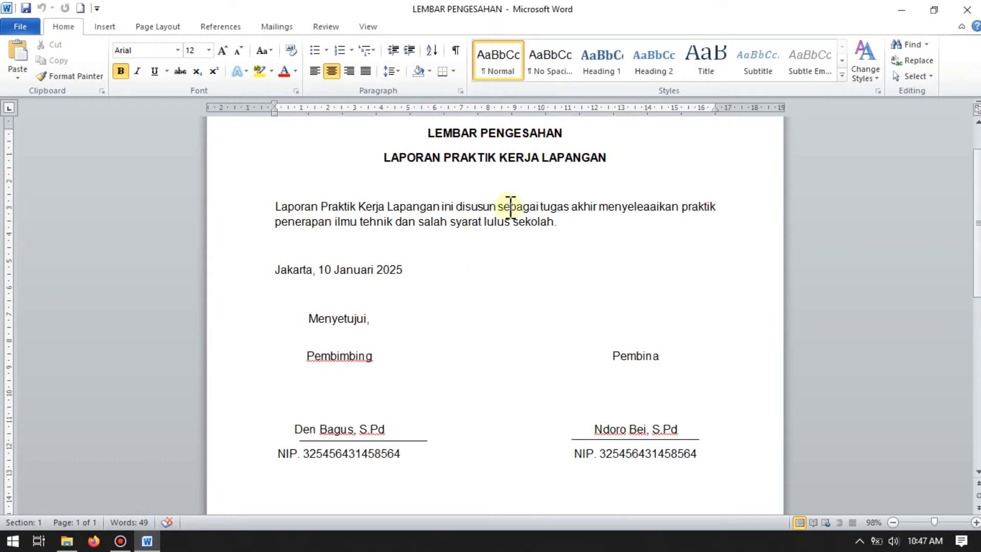
{"action": "left_click", "coordinate": [449, 267]}
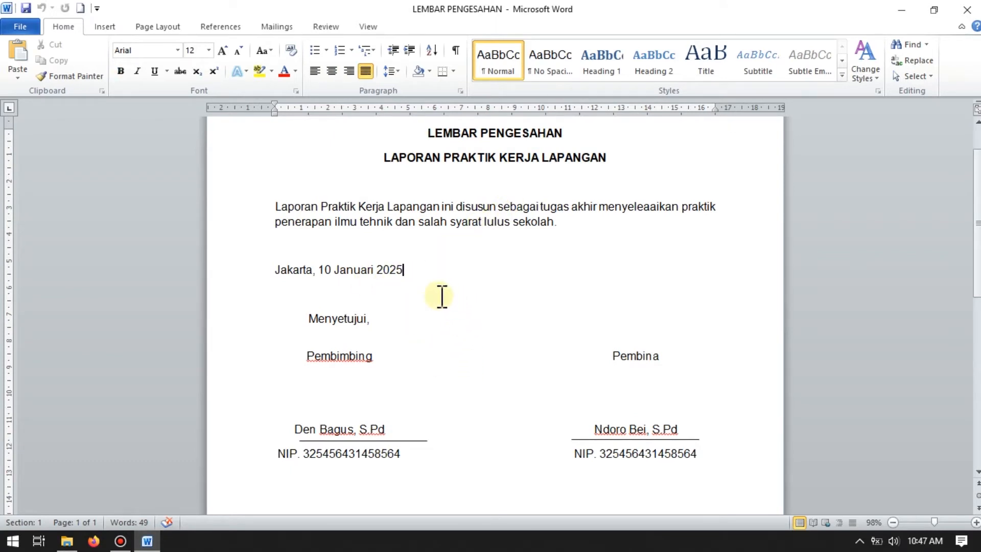
{"action": "left_click", "coordinate": [115, 28]}
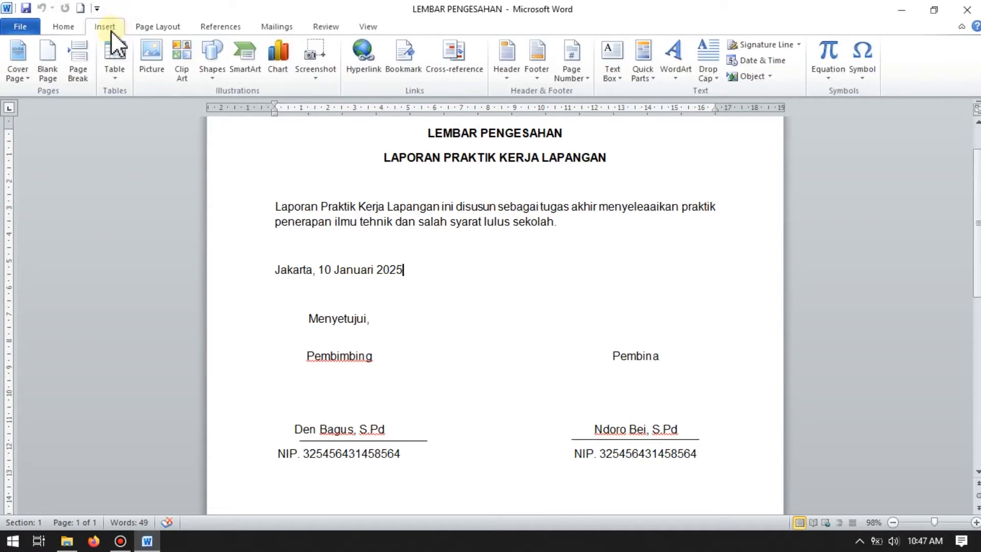
{"action": "left_click", "coordinate": [149, 67]}
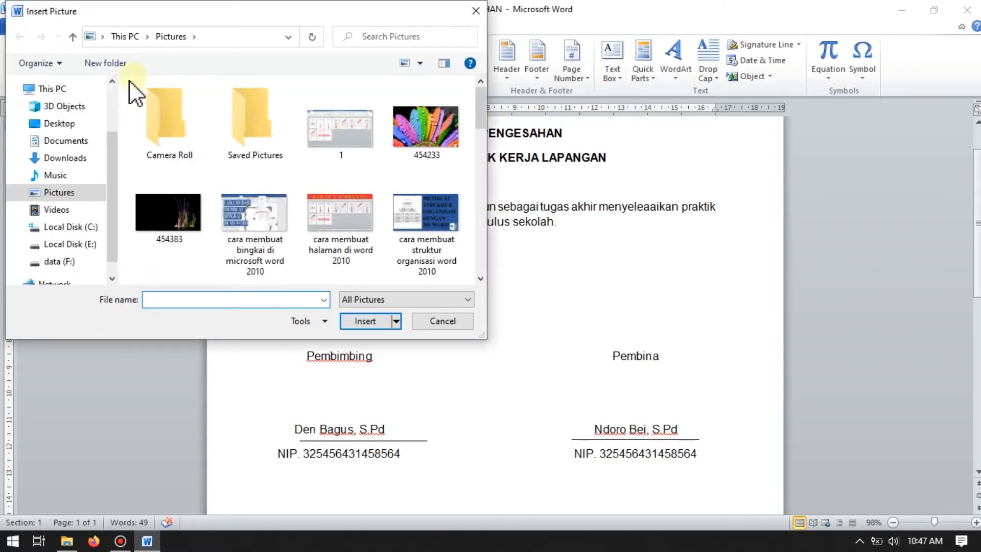
{"action": "left_click", "coordinate": [69, 156]}
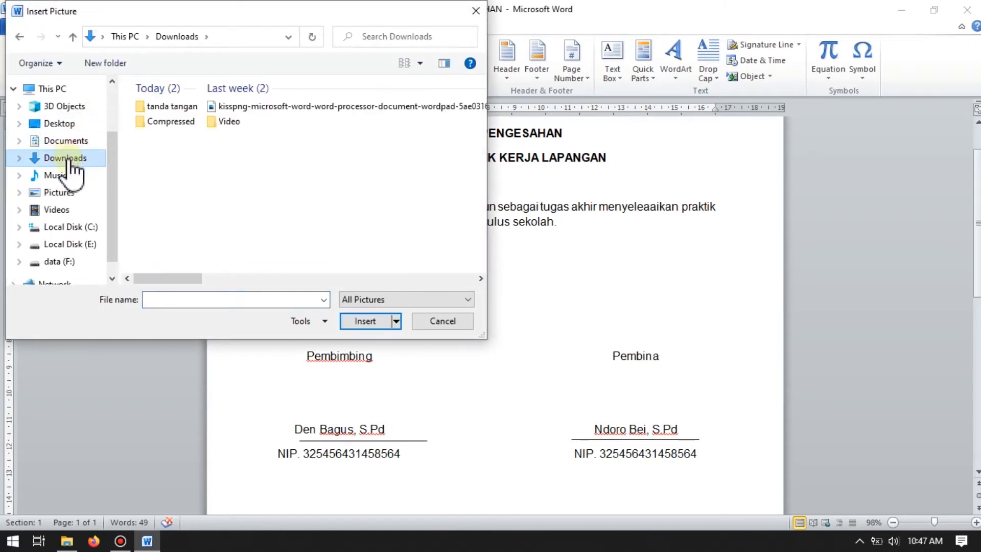
{"action": "double_click", "coordinate": [154, 107]}
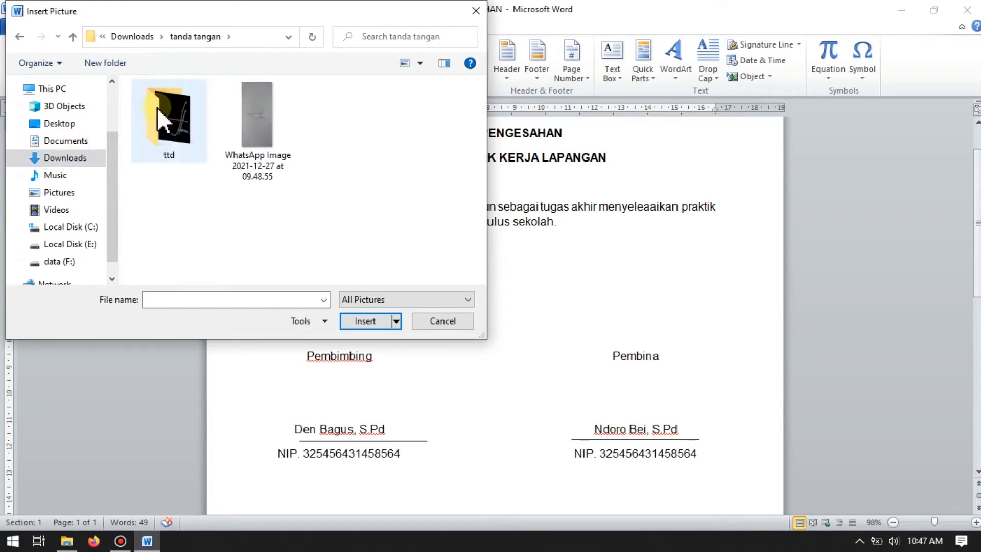
{"action": "left_click", "coordinate": [257, 148]}
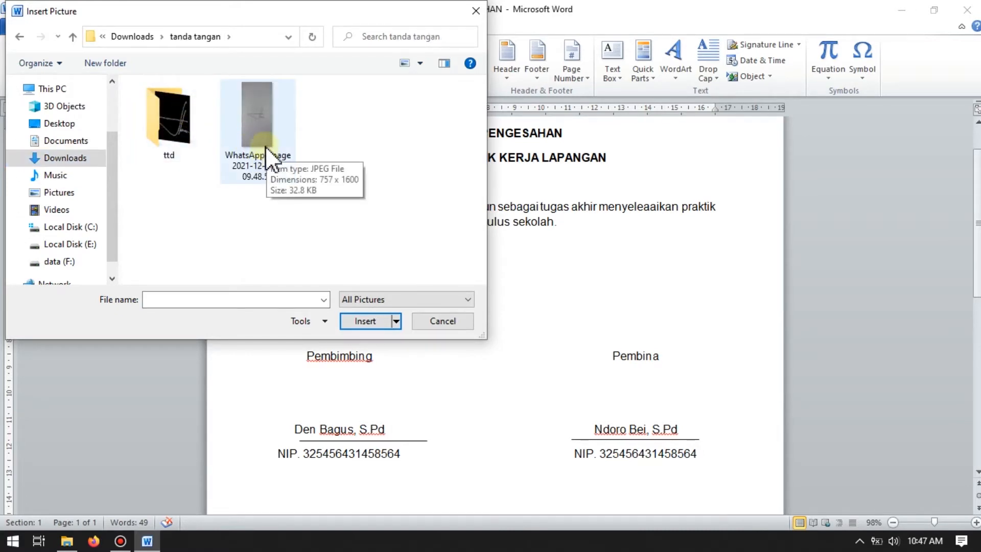
{"action": "left_click", "coordinate": [257, 123]}
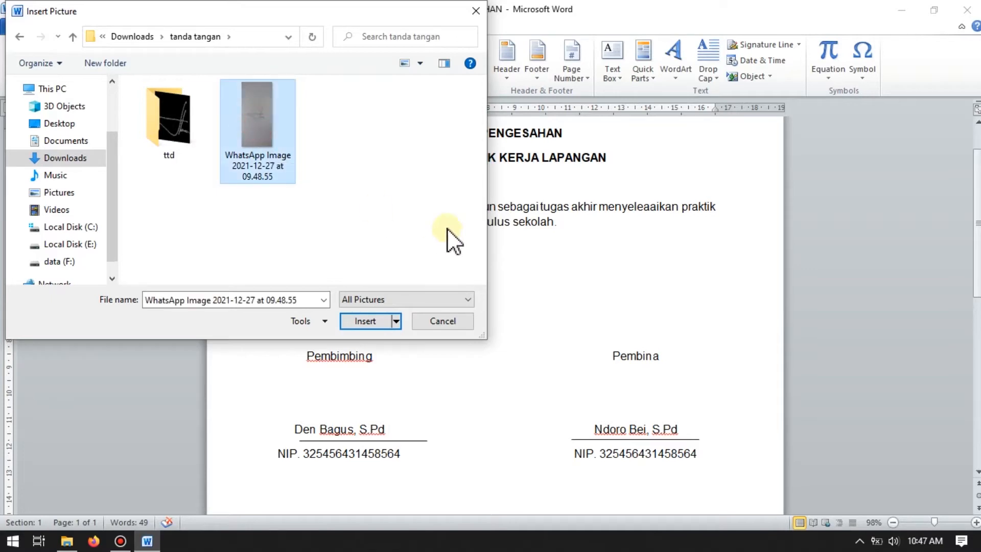
{"action": "left_click", "coordinate": [366, 321]}
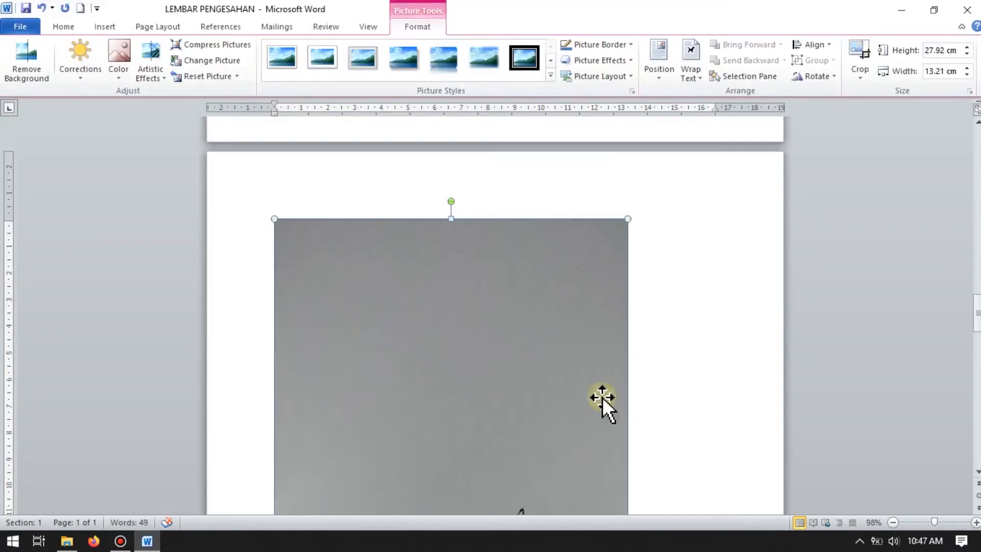
Step: Zoom the document out to 60% and inspect how the inserted signature picture sits across the pages
{"action": "left_click", "coordinate": [893, 522]}
{"action": "left_click", "coordinate": [893, 522]}
{"action": "left_click", "coordinate": [893, 522]}
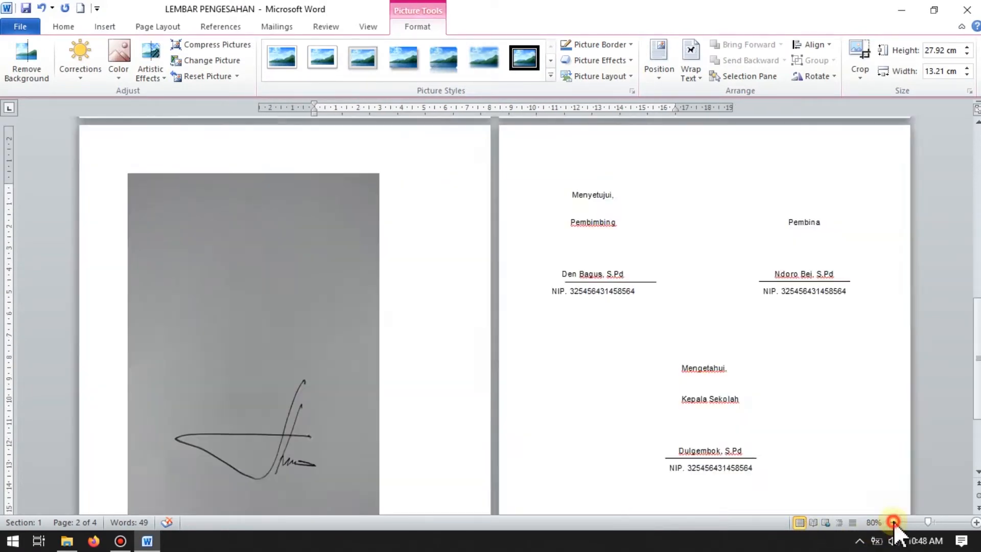
{"action": "left_click", "coordinate": [893, 523]}
{"action": "scroll", "coordinate": [403, 344], "scroll_direction": "up", "scroll_amount": 4}
{"action": "scroll", "coordinate": [403, 346], "scroll_direction": "up", "scroll_amount": 5}
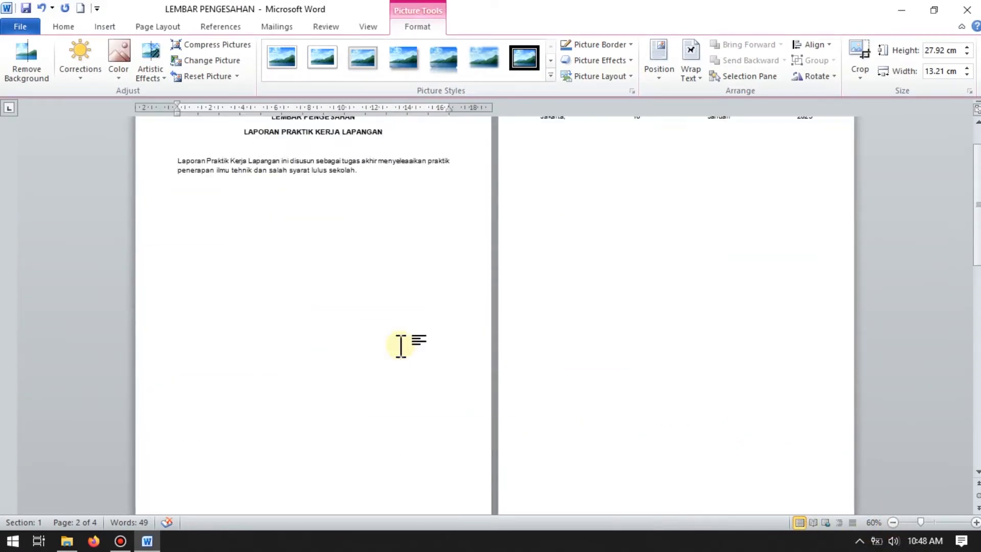
{"action": "scroll", "coordinate": [402, 347], "scroll_direction": "down", "scroll_amount": 10}
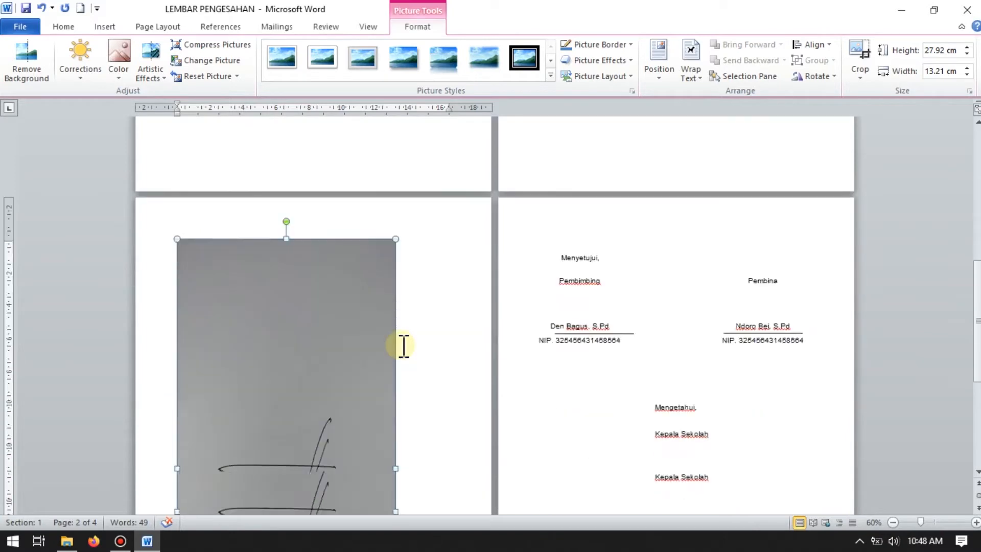
{"action": "scroll", "coordinate": [404, 346], "scroll_direction": "up", "scroll_amount": 3}
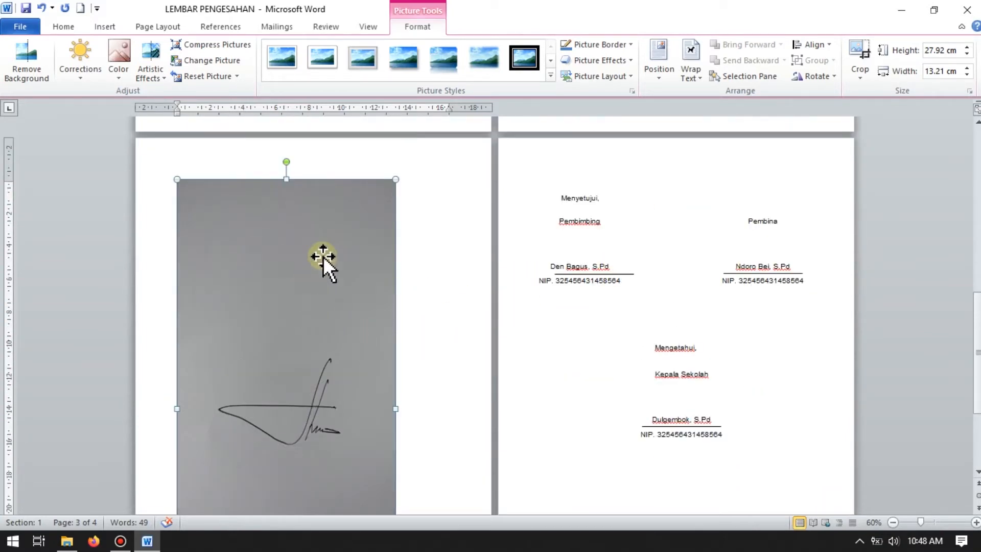
{"action": "right_click", "coordinate": [287, 261]}
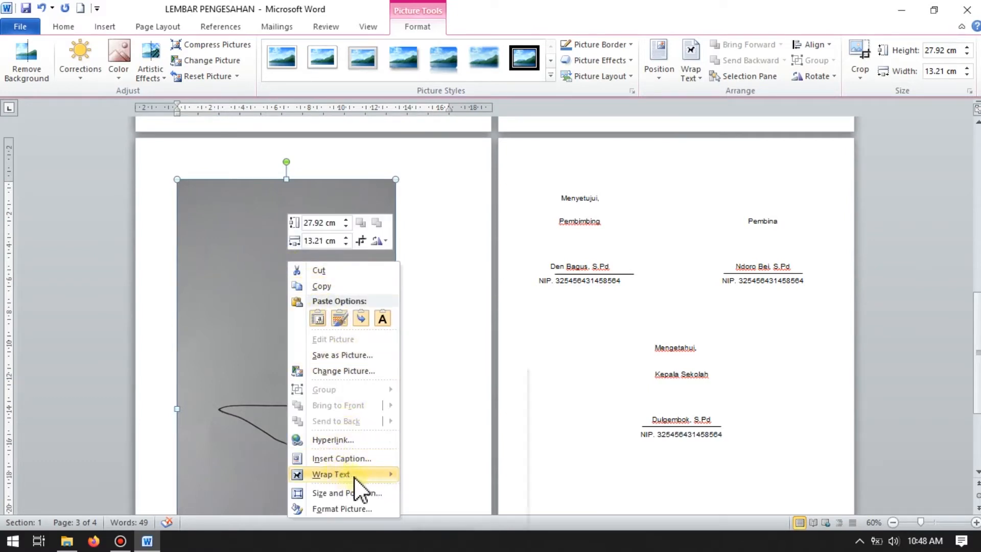
{"action": "mouse_move", "coordinate": [361, 480]}
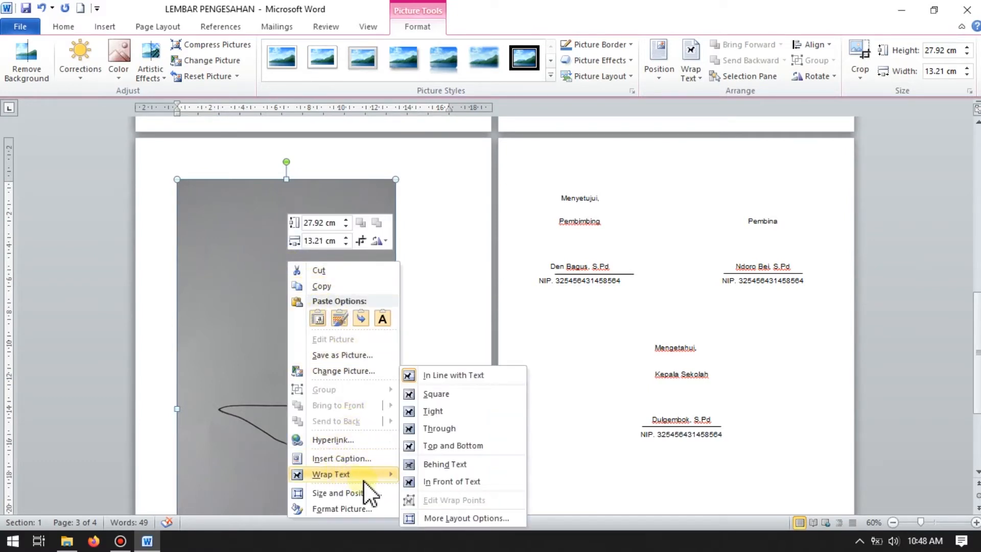
{"action": "left_click", "coordinate": [795, 401]}
Step: Set the signature picture's text wrapping to In Front of Text
{"action": "scroll", "coordinate": [358, 339], "scroll_direction": "down", "scroll_amount": 1}
{"action": "scroll", "coordinate": [358, 338], "scroll_direction": "down", "scroll_amount": 3}
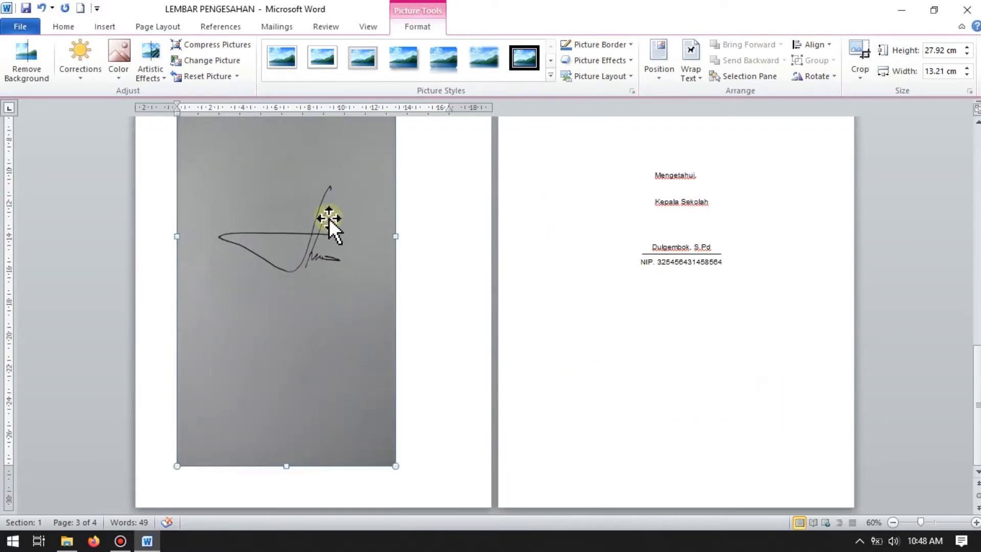
{"action": "right_click", "coordinate": [342, 189]}
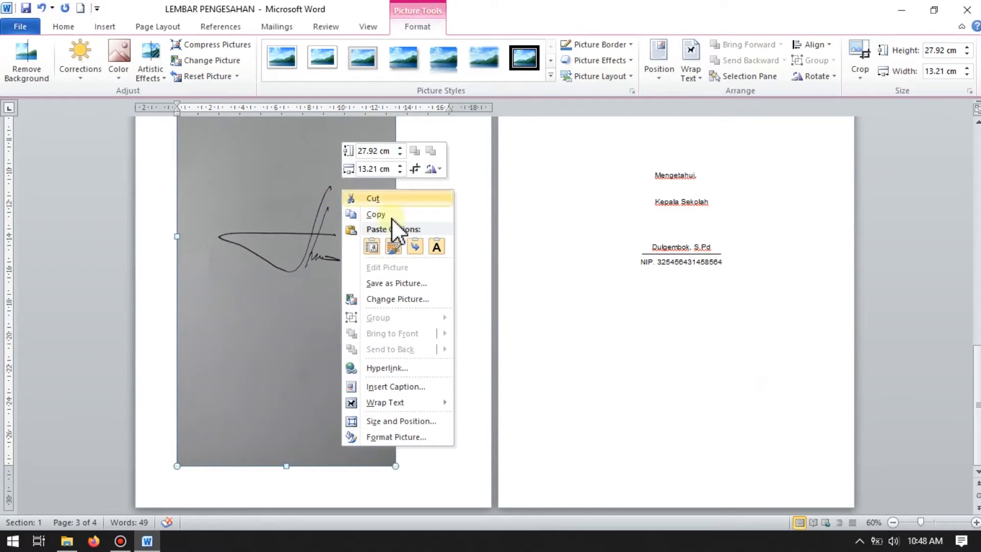
{"action": "mouse_move", "coordinate": [415, 406]}
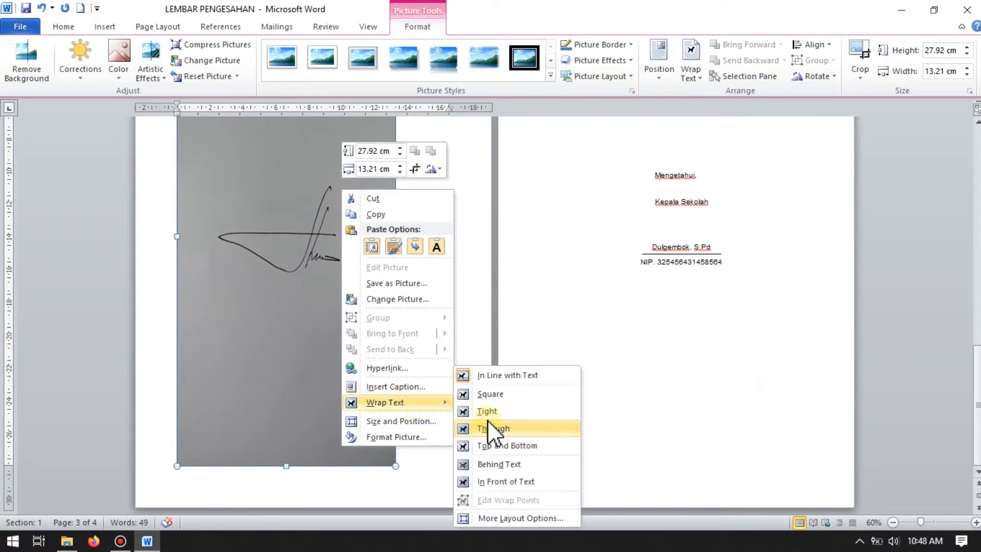
{"action": "left_click", "coordinate": [506, 483]}
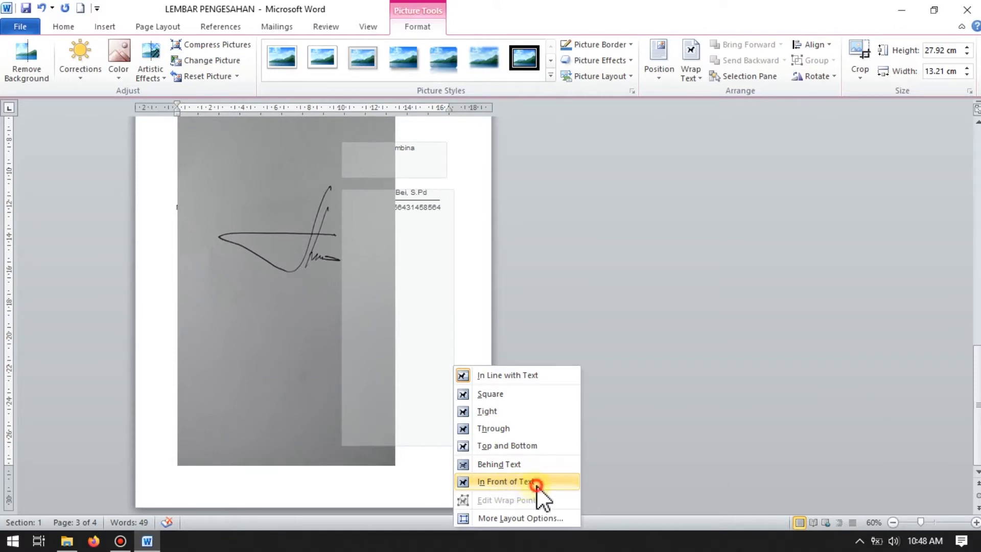
{"action": "left_click", "coordinate": [536, 483]}
Step: Check the signature picture's placement over the page text, and select the picture
{"action": "scroll", "coordinate": [494, 435], "scroll_direction": "up", "scroll_amount": 3}
{"action": "scroll", "coordinate": [493, 428], "scroll_direction": "up", "scroll_amount": 2}
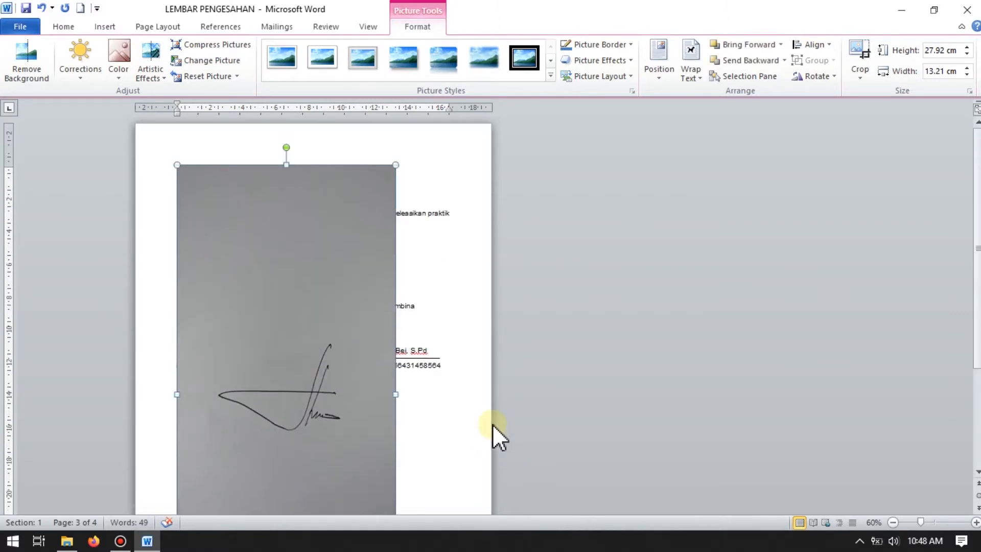
{"action": "scroll", "coordinate": [321, 273], "scroll_direction": "down", "scroll_amount": 6}
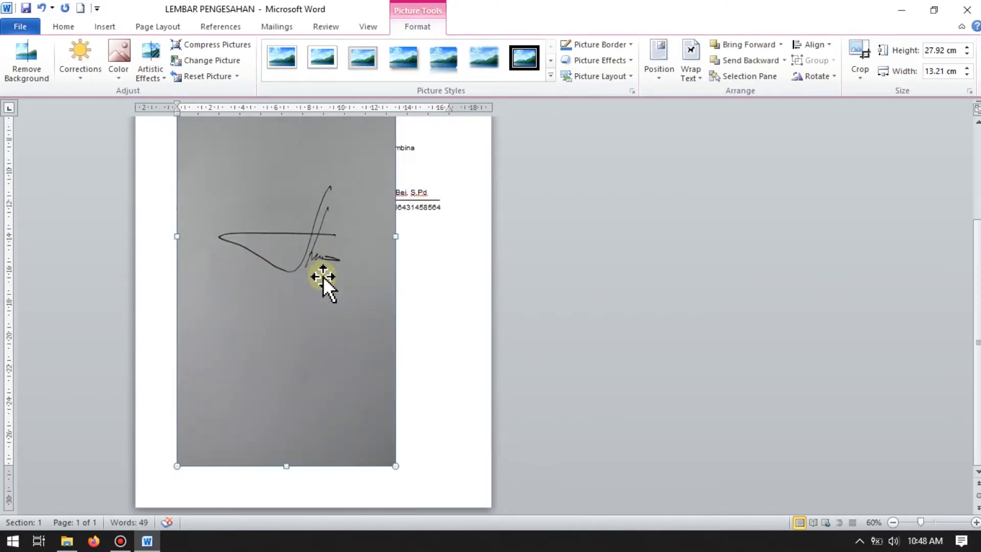
{"action": "left_click", "coordinate": [429, 292]}
{"action": "scroll", "coordinate": [427, 270], "scroll_direction": "up", "scroll_amount": 6}
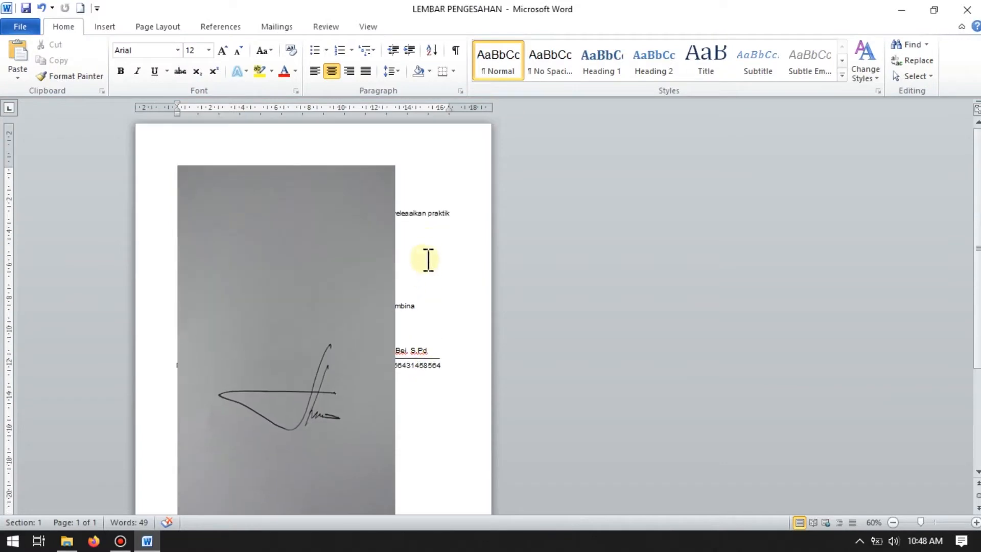
{"action": "scroll", "coordinate": [421, 300], "scroll_direction": "down", "scroll_amount": 6}
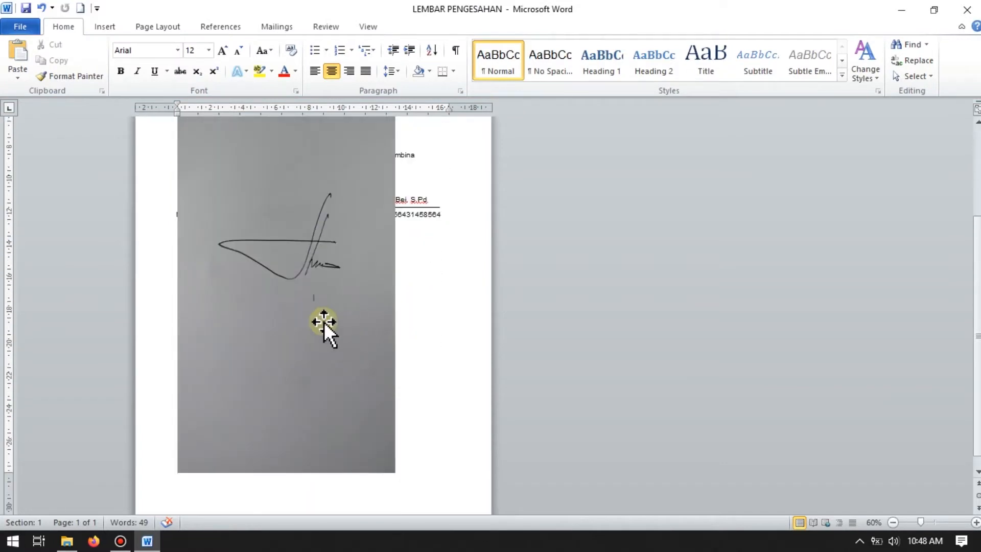
{"action": "left_click", "coordinate": [321, 320]}
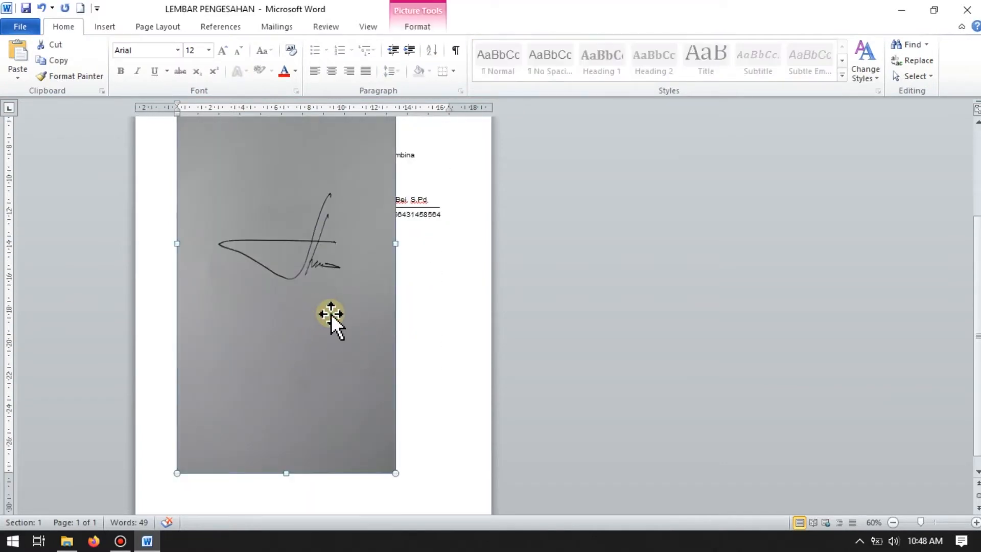
Step: Crop the signature picture from a 1:1 aspect ratio down to the signature, about 6.66 cm high and 8.84 cm wide
{"action": "left_click", "coordinate": [412, 26]}
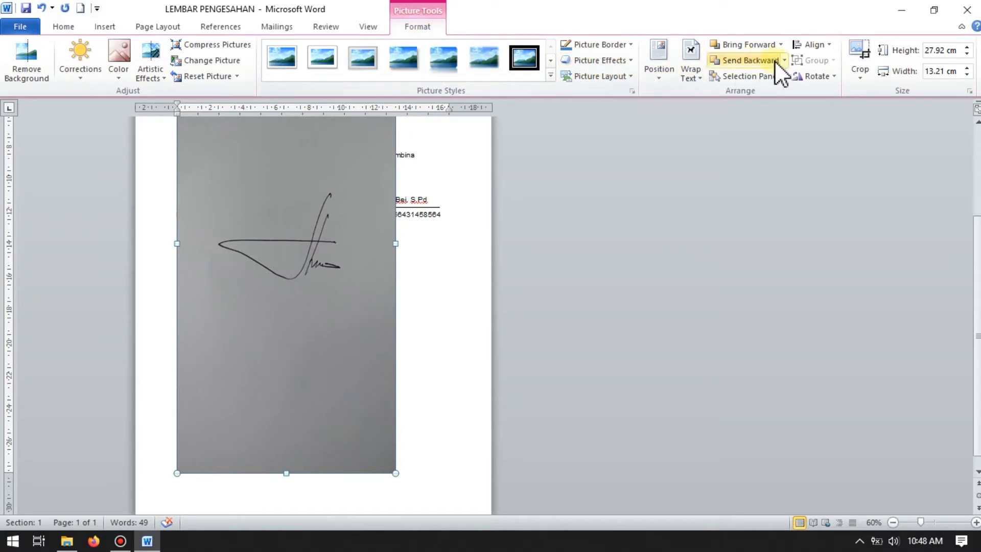
{"action": "left_click", "coordinate": [859, 80]}
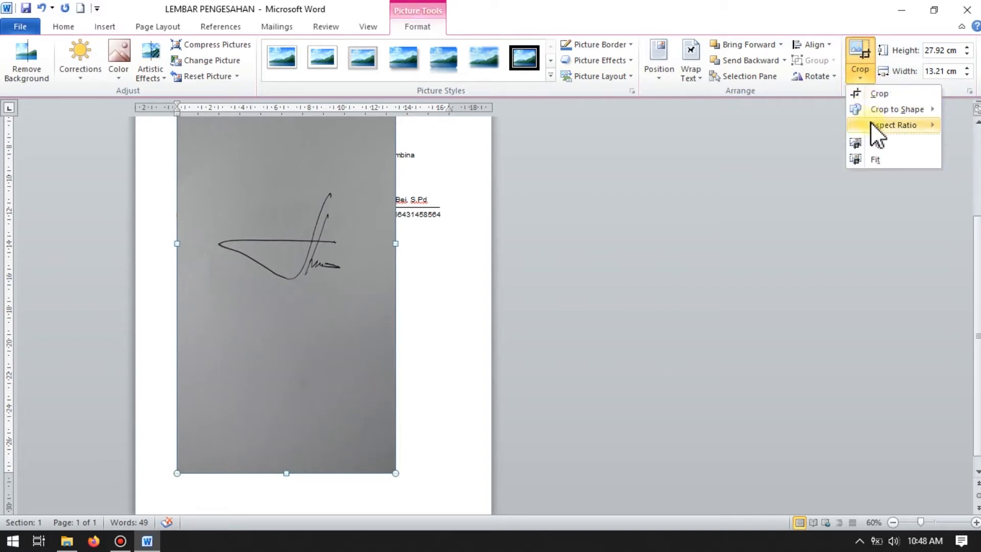
{"action": "mouse_move", "coordinate": [893, 128]}
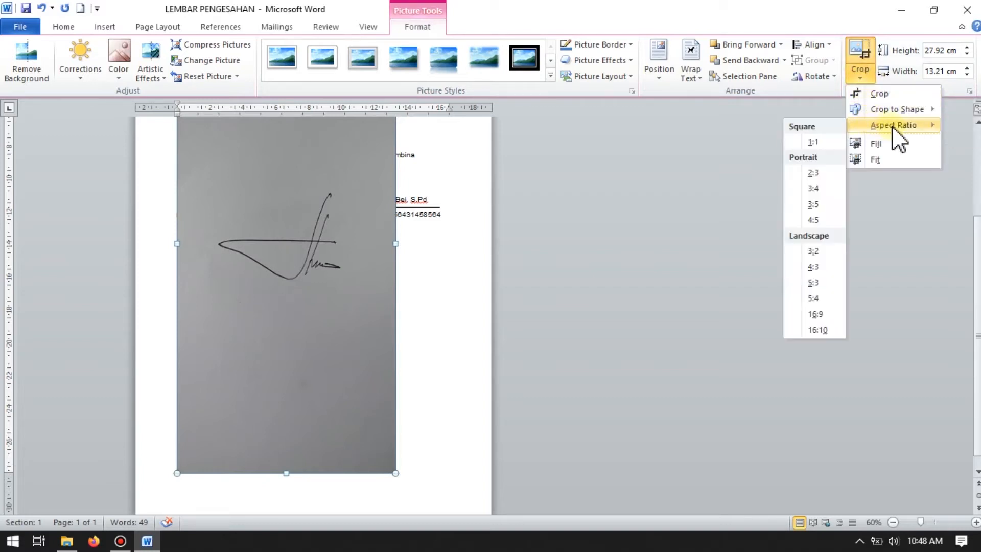
{"action": "left_click", "coordinate": [822, 142]}
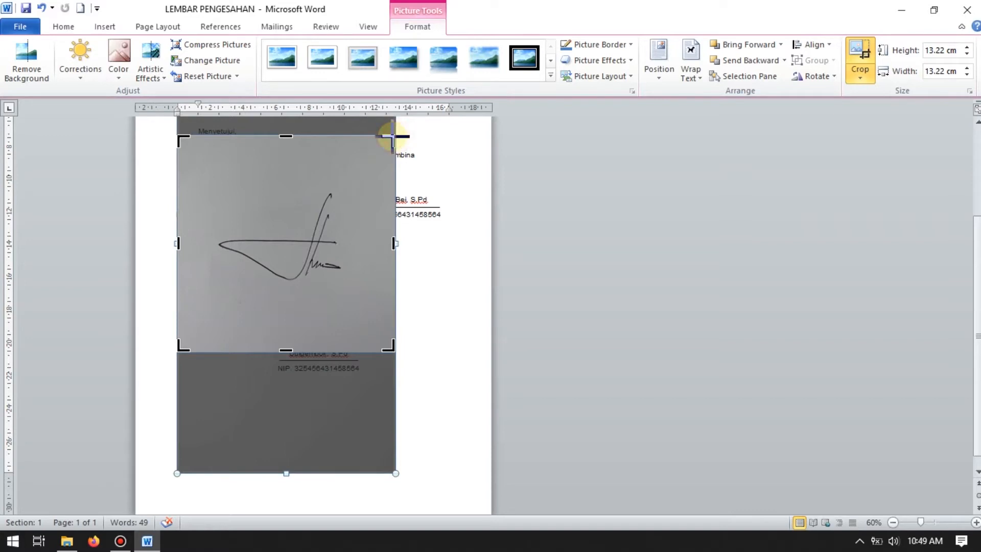
{"action": "left_click_drag", "start_coordinate": [392, 136], "coordinate": [356, 184]}
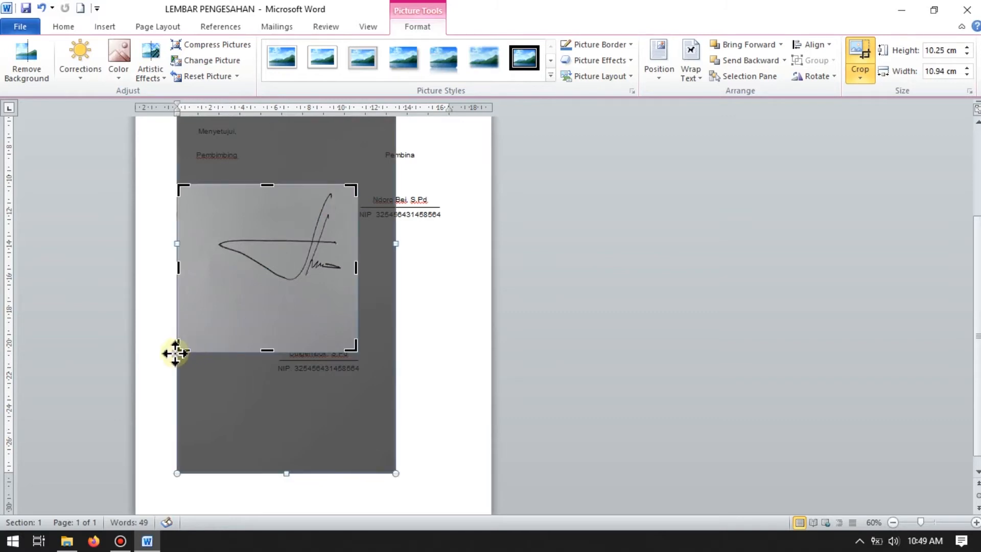
{"action": "left_click_drag", "start_coordinate": [175, 349], "coordinate": [211, 293]}
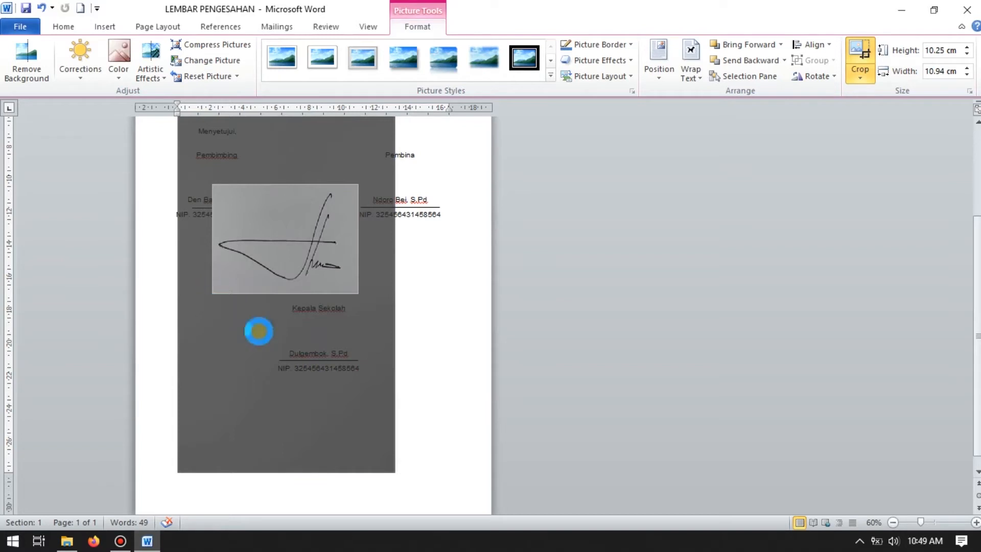
{"action": "left_click", "coordinate": [338, 370]}
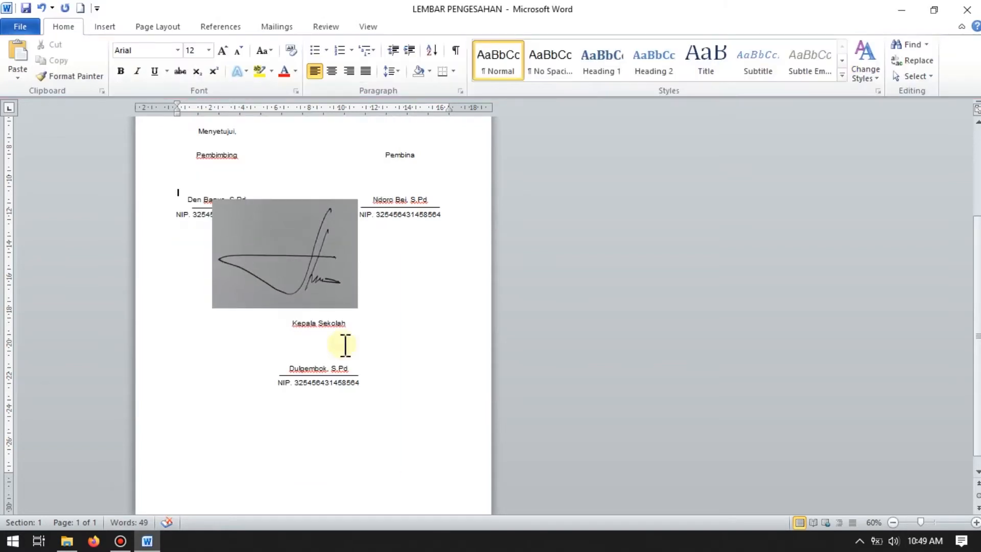
Step: Move the cropped signature picture down over the Kepala Sekolah signature block
{"action": "scroll", "coordinate": [311, 269], "scroll_direction": "up", "scroll_amount": 1}
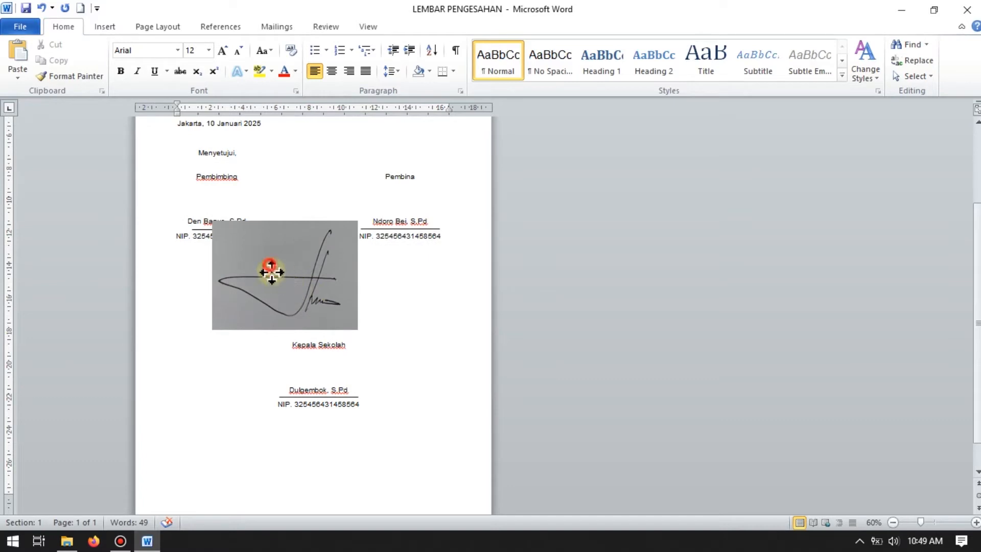
{"action": "mouse_move", "coordinate": [271, 272]}
{"action": "left_mouse_down"}
{"action": "mouse_move", "coordinate": [375, 292]}
{"action": "mouse_move", "coordinate": [317, 311]}
{"action": "mouse_move", "coordinate": [266, 307]}
{"action": "mouse_move", "coordinate": [267, 298]}
{"action": "mouse_move", "coordinate": [343, 294]}
{"action": "left_mouse_up"}
{"action": "left_click_drag", "start_coordinate": [344, 299], "coordinate": [338, 350]}
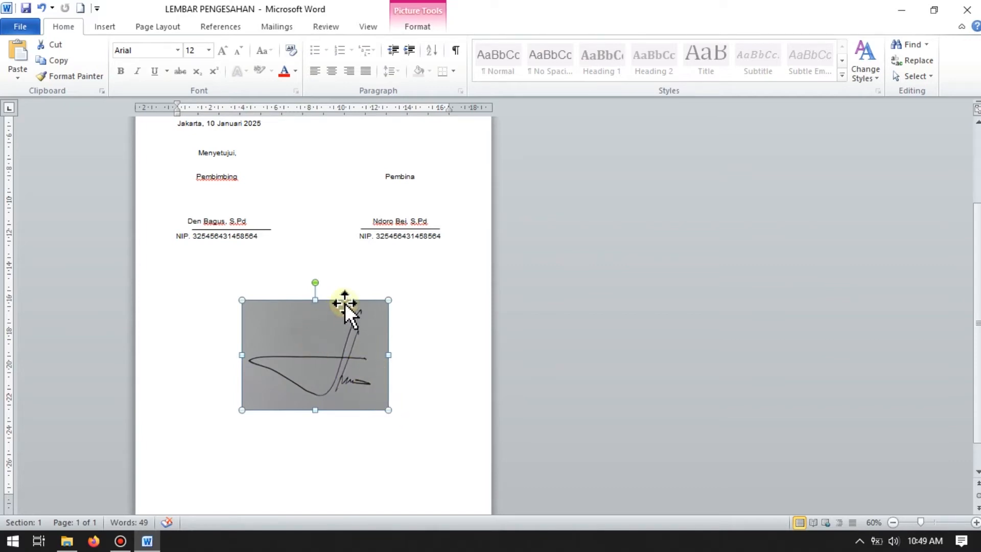
Step: Start background removal on the signature picture and enlarge the selection area to enclose all of the signature's strokes
{"action": "left_click", "coordinate": [433, 26]}
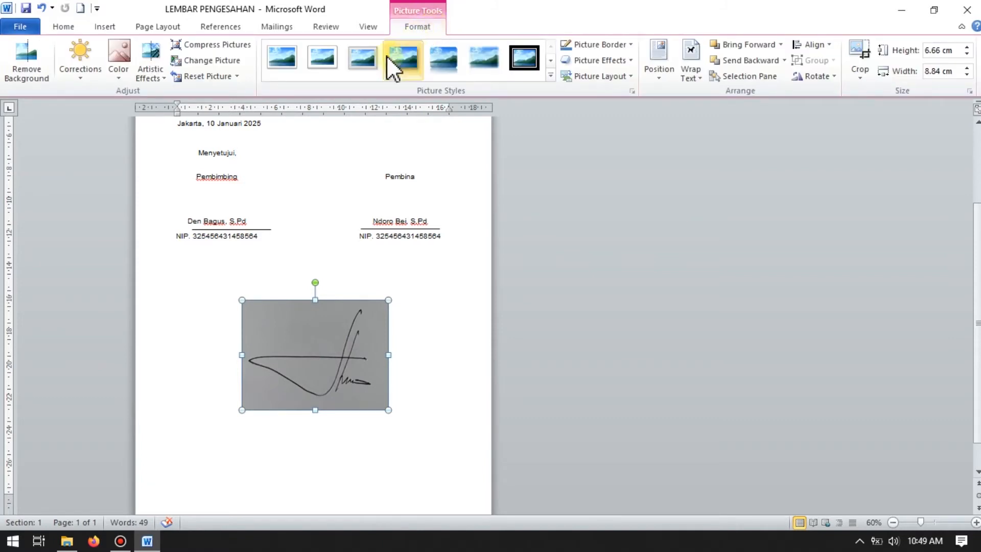
{"action": "left_click", "coordinate": [42, 62]}
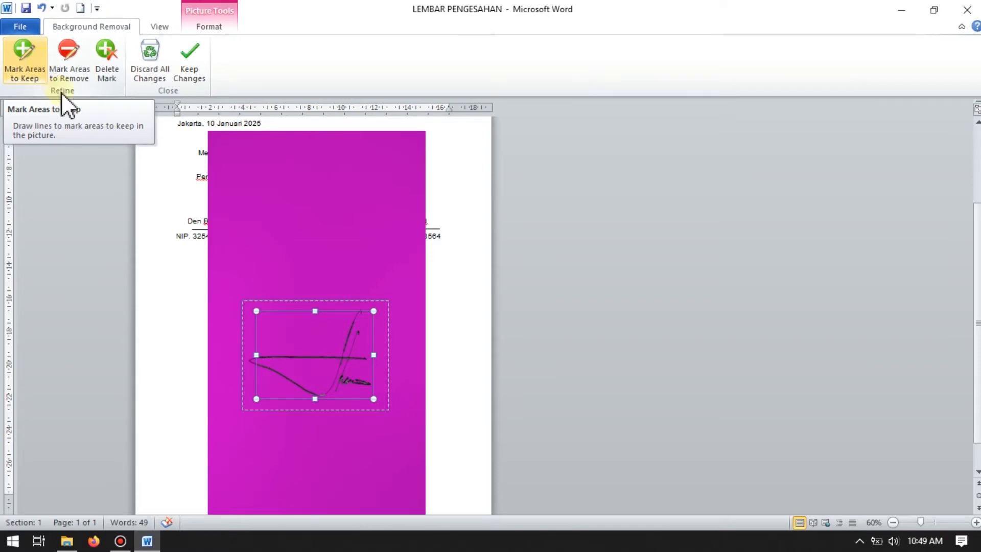
{"action": "left_click", "coordinate": [935, 523]}
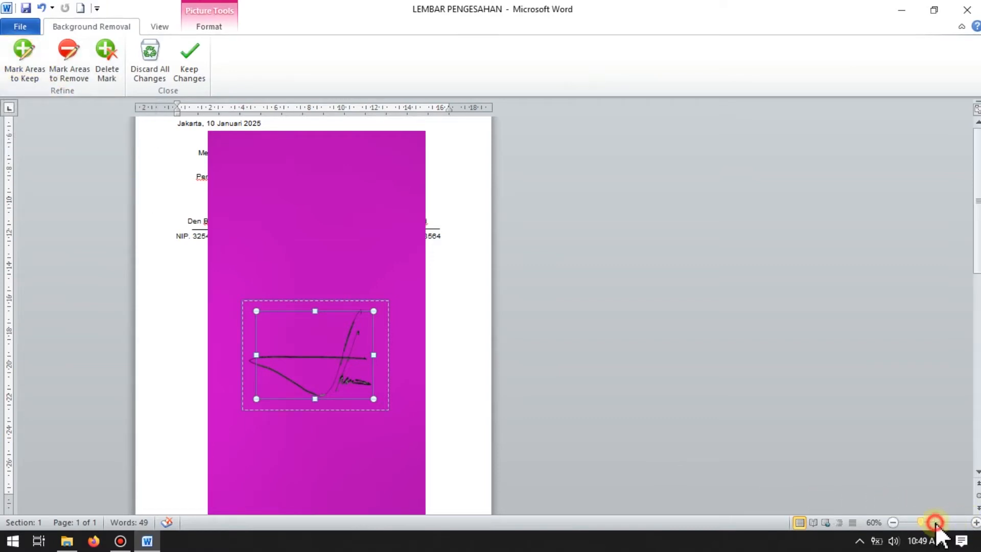
{"action": "scroll", "coordinate": [531, 332], "scroll_direction": "up", "scroll_amount": 5}
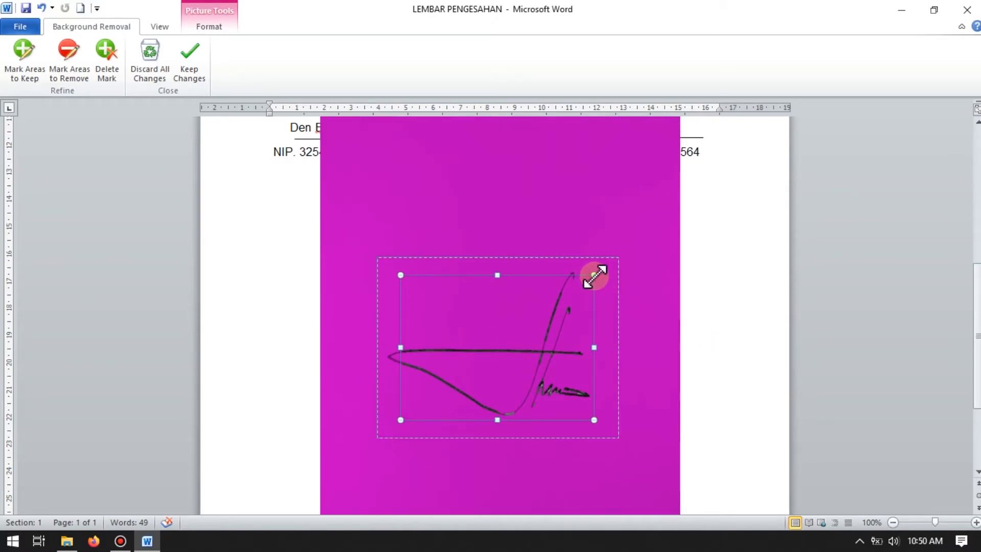
{"action": "left_click_drag", "start_coordinate": [595, 275], "coordinate": [606, 265]}
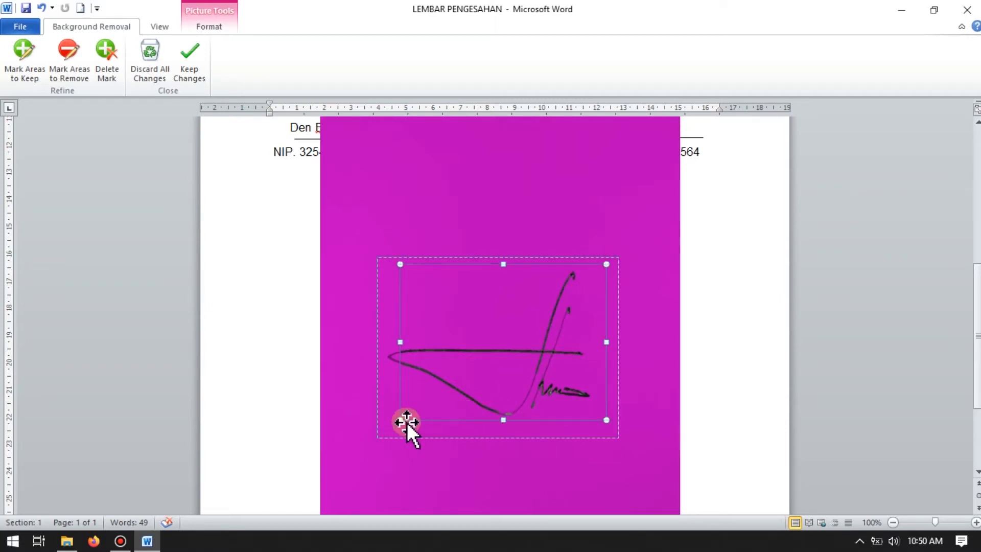
{"action": "left_click_drag", "start_coordinate": [400, 420], "coordinate": [381, 436]}
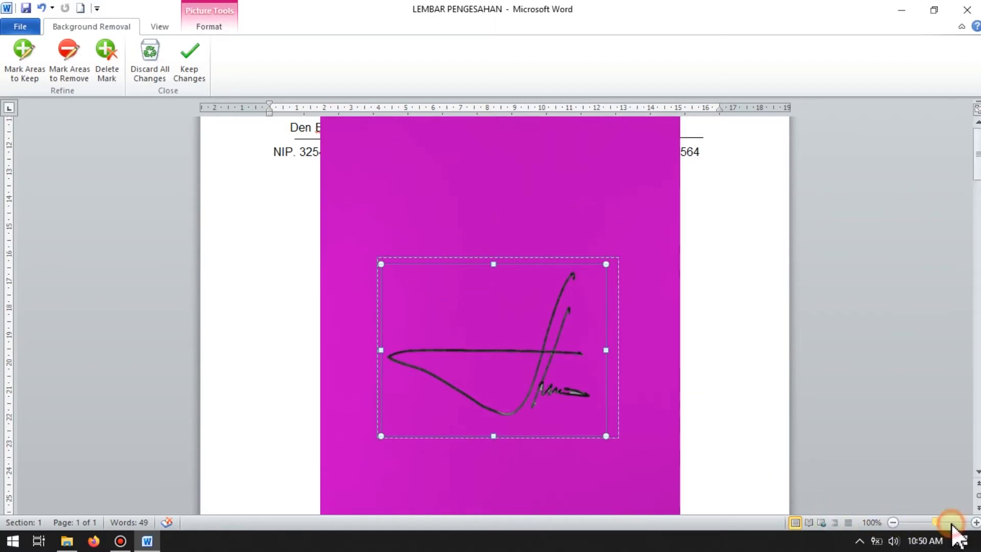
Step: Mark the leftover background inside the small loop at the end of the signature as an area to remove
{"action": "left_click_drag", "start_coordinate": [936, 521], "coordinate": [950, 522]}
{"action": "scroll", "coordinate": [599, 412], "scroll_direction": "down", "scroll_amount": 6}
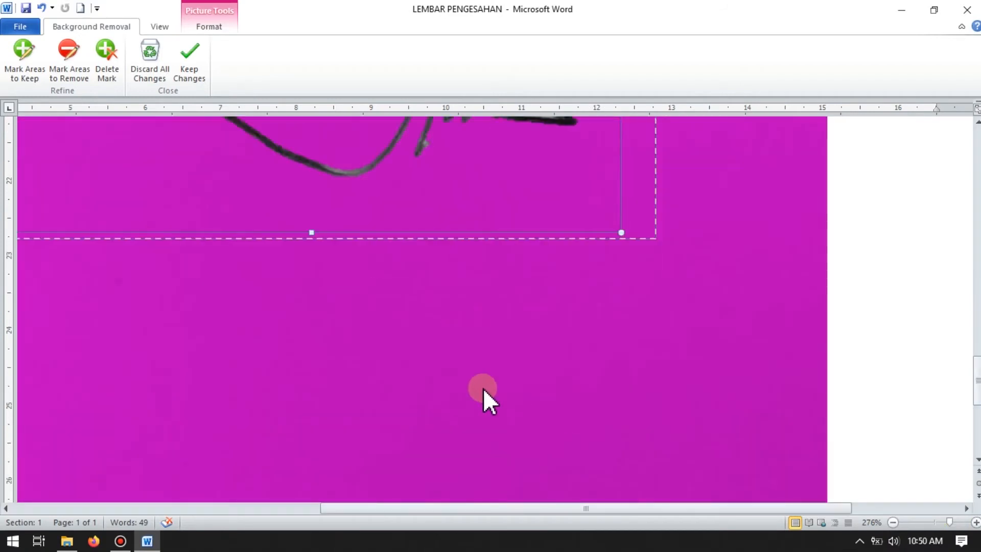
{"action": "scroll", "coordinate": [525, 345], "scroll_direction": "up", "scroll_amount": 4}
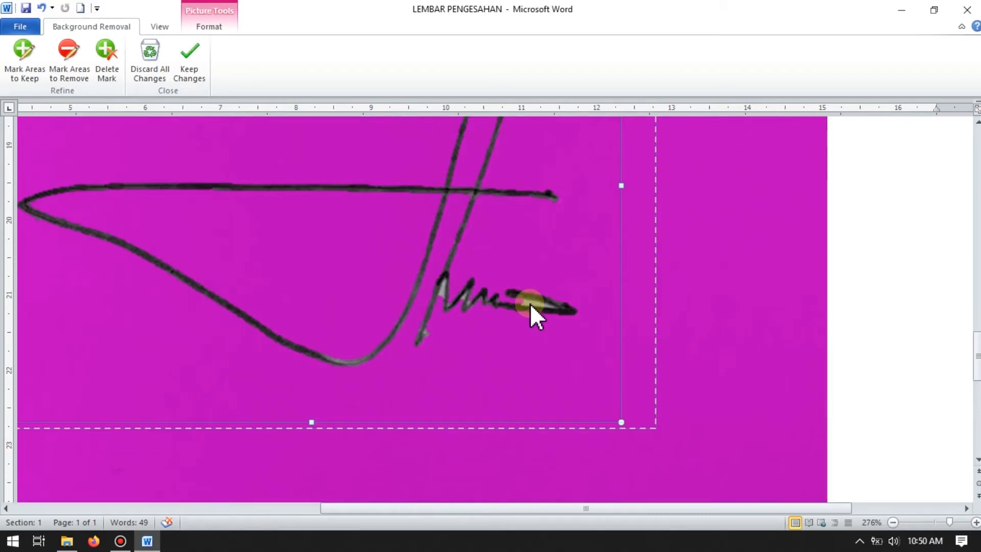
{"action": "left_click", "coordinate": [80, 54]}
{"action": "mouse_move", "coordinate": [437, 290]}
{"action": "left_mouse_down"}
{"action": "mouse_move", "coordinate": [487, 307]}
{"action": "mouse_move", "coordinate": [527, 302]}
{"action": "left_mouse_up"}
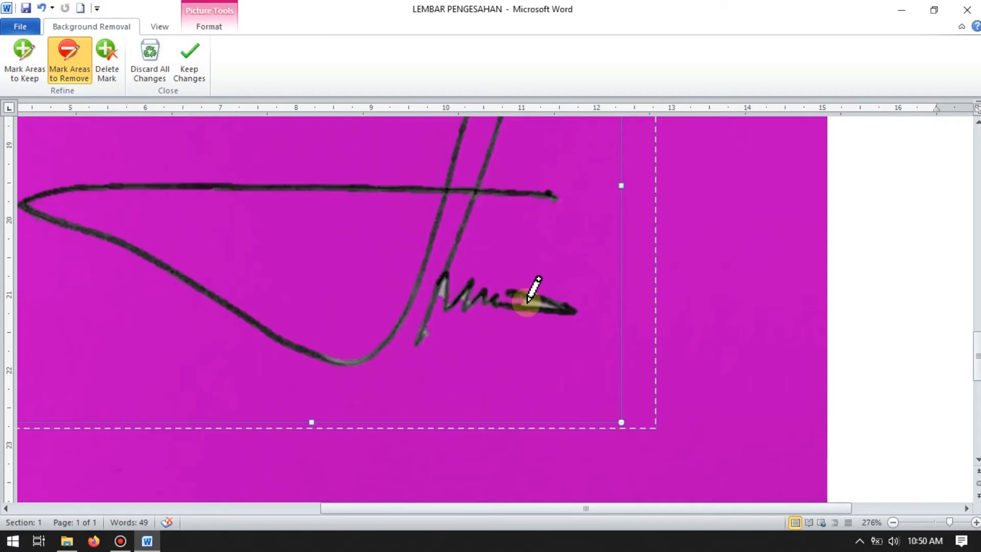
{"action": "left_click_drag", "start_coordinate": [527, 303], "coordinate": [531, 304]}
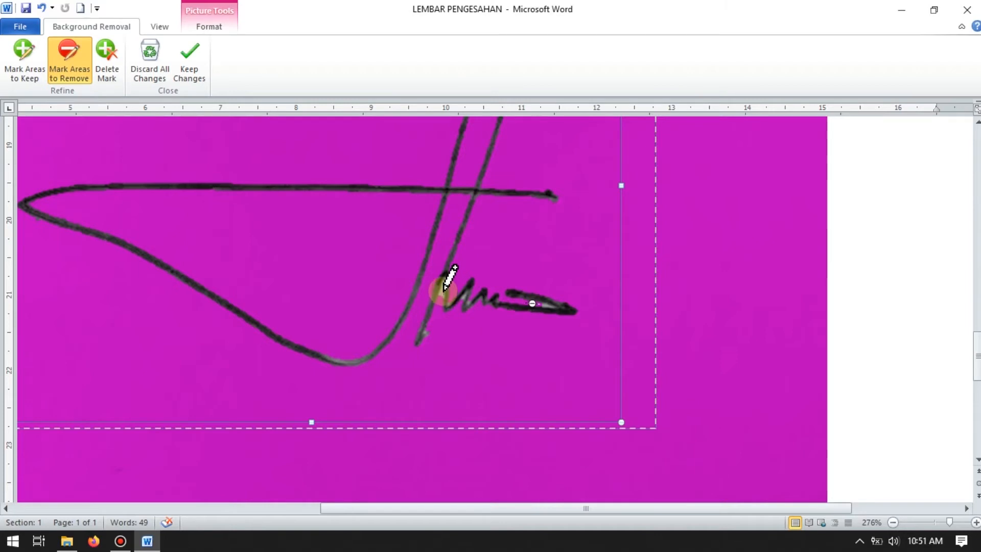
Step: Try marking the gap beside the signature's lower stroke for removal, and delete that mark
{"action": "mouse_move", "coordinate": [440, 297]}
{"action": "left_mouse_down"}
{"action": "mouse_move", "coordinate": [431, 363]}
{"action": "mouse_move", "coordinate": [438, 350]}
{"action": "left_mouse_up"}
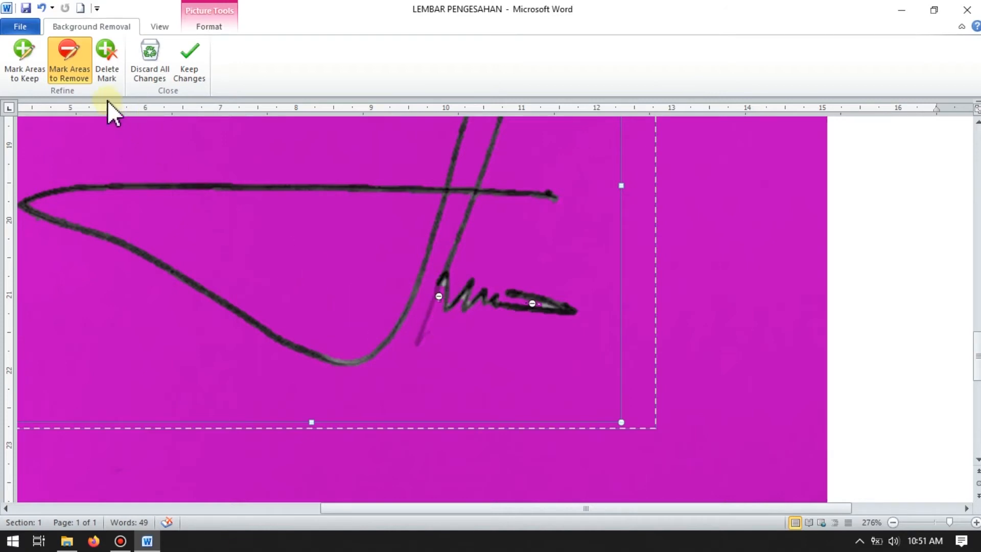
{"action": "left_click", "coordinate": [110, 50]}
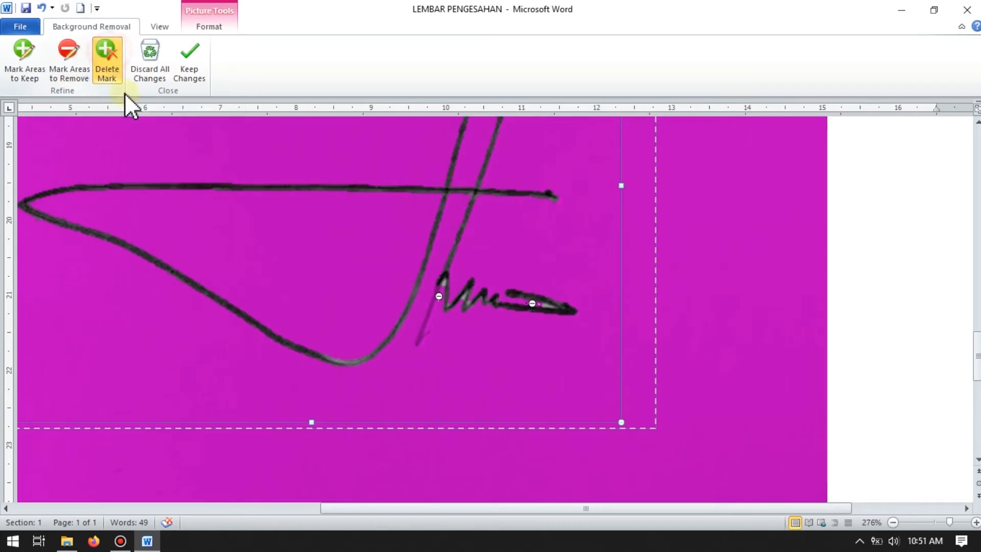
{"action": "left_click", "coordinate": [438, 296]}
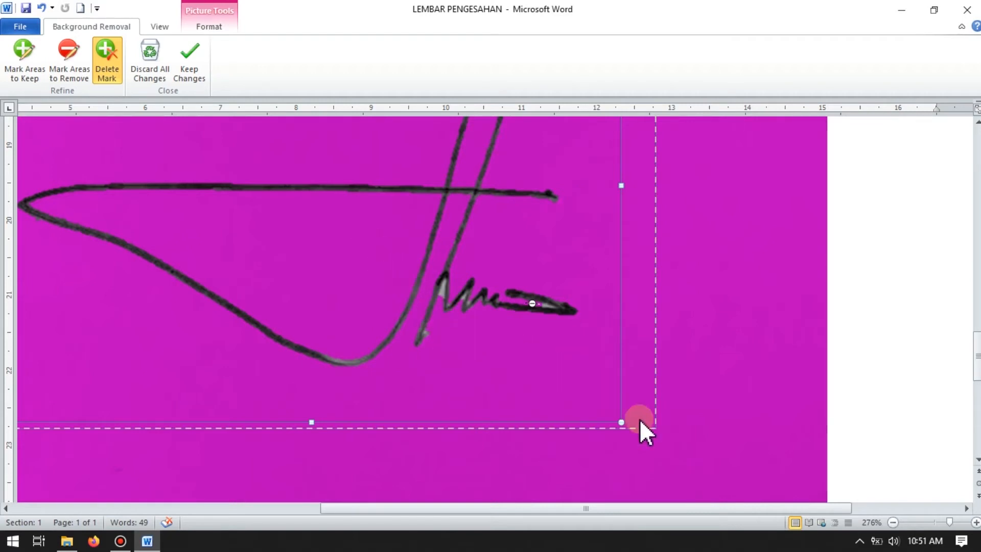
Step: Keep the background removal changes on the signature picture
{"action": "left_click_drag", "start_coordinate": [950, 522], "coordinate": [934, 522]}
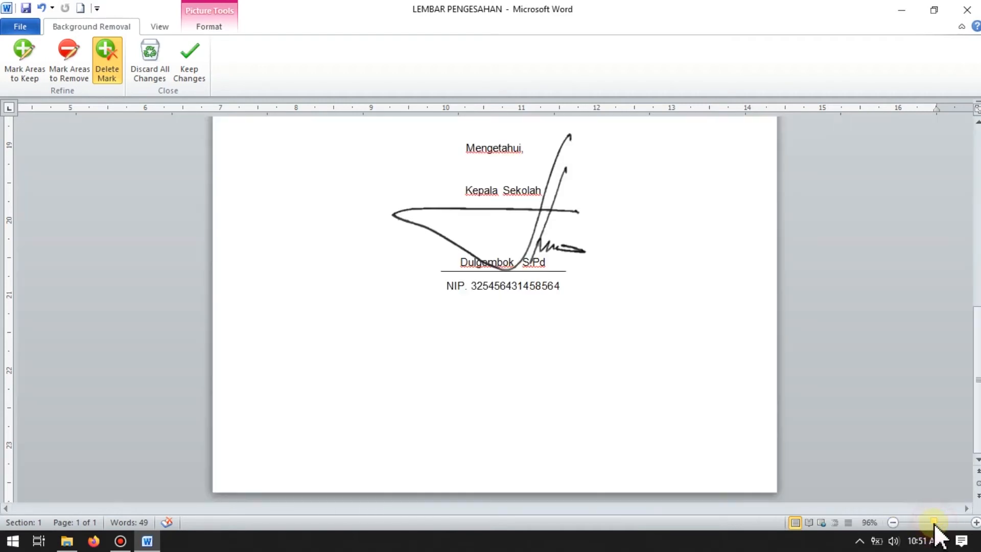
{"action": "scroll", "coordinate": [582, 327], "scroll_direction": "up", "scroll_amount": 4}
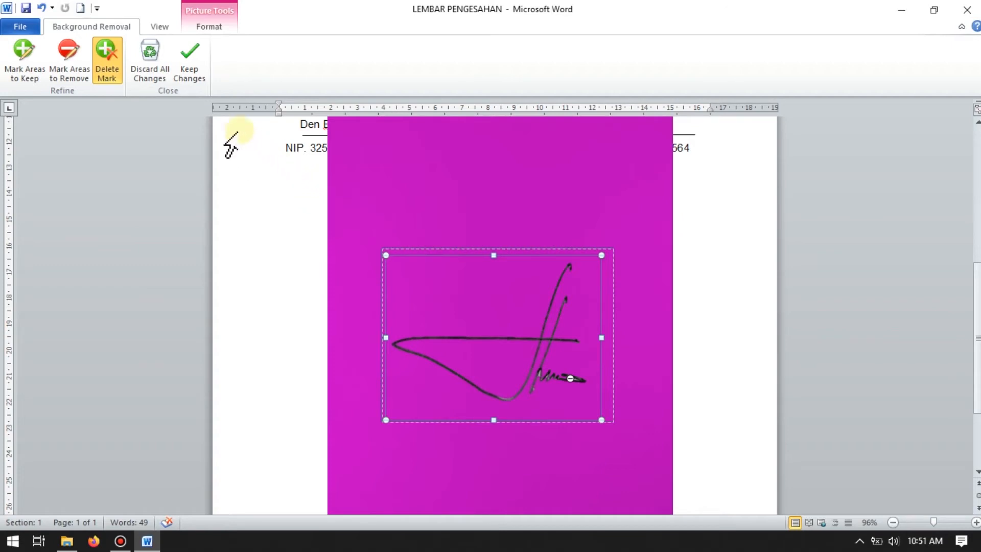
{"action": "left_click", "coordinate": [191, 56]}
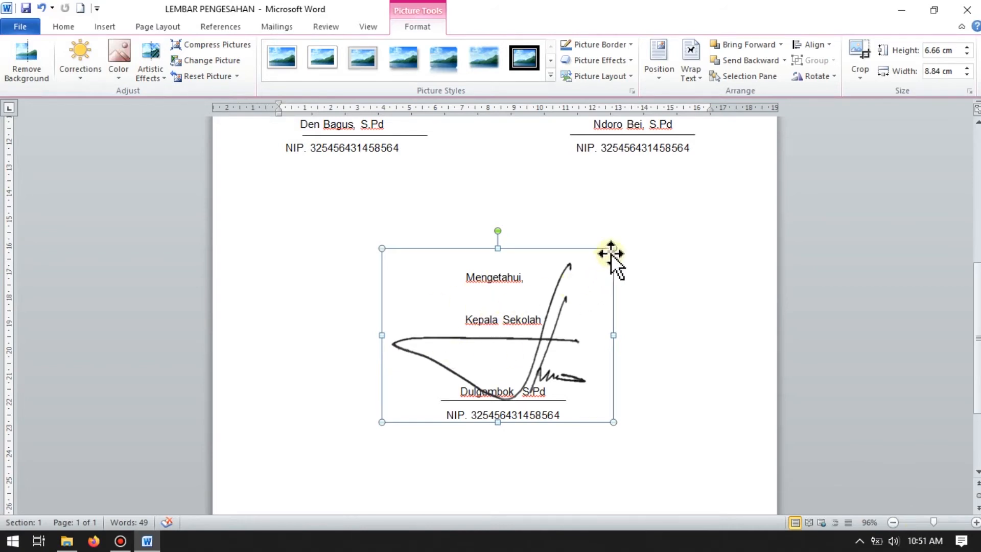
Step: Shrink the signature to about 2.73 cm high by 3.63 cm wide and place it between Kepala Sekolah and the name below
{"action": "left_click_drag", "start_coordinate": [613, 249], "coordinate": [498, 334]}
{"action": "left_click_drag", "start_coordinate": [463, 373], "coordinate": [514, 348]}
{"action": "left_click_drag", "start_coordinate": [547, 310], "coordinate": [527, 325]}
{"action": "left_click_drag", "start_coordinate": [503, 358], "coordinate": [512, 358]}
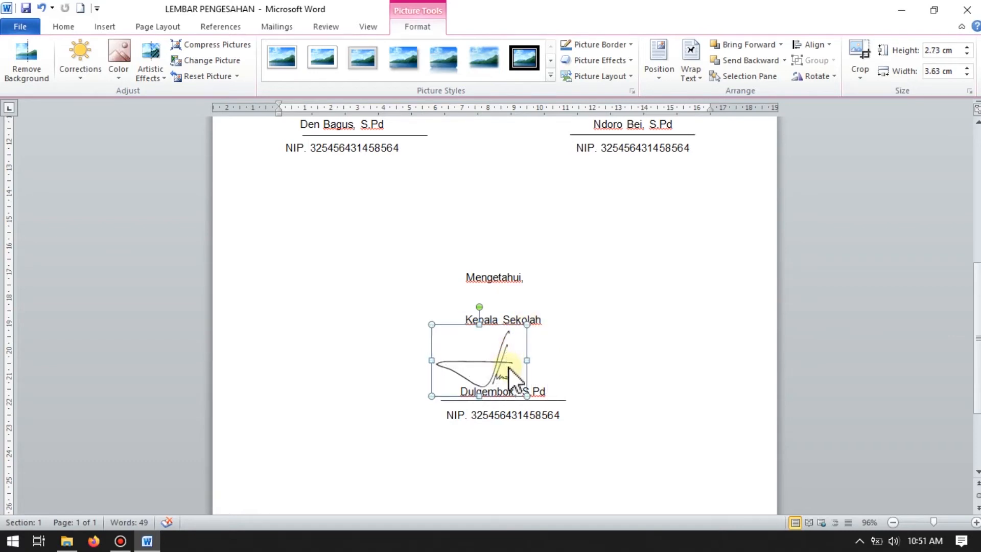
{"action": "left_click", "coordinate": [593, 352]}
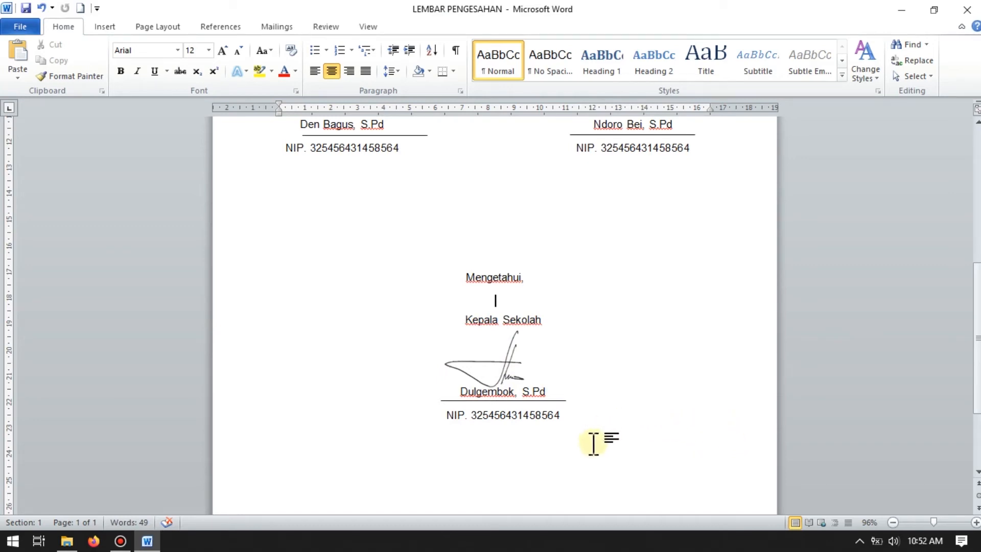
Step: Nudge the signature slightly to the right to centre it above the Kepala Sekolah's name, and deselect it
{"action": "scroll", "coordinate": [587, 429], "scroll_direction": "up", "scroll_amount": 2}
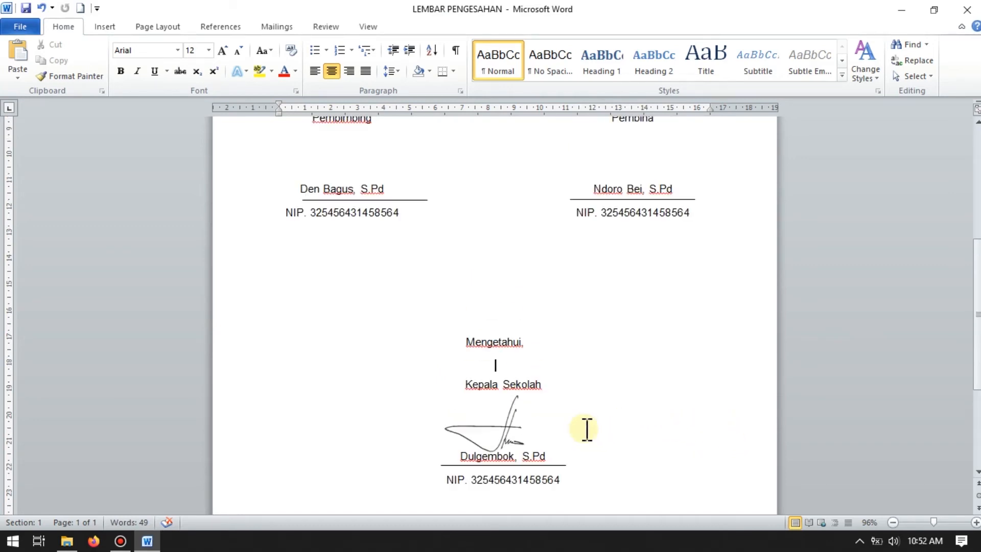
{"action": "scroll", "coordinate": [587, 428], "scroll_direction": "down", "scroll_amount": 1}
{"action": "scroll", "coordinate": [562, 409], "scroll_direction": "down", "scroll_amount": 1}
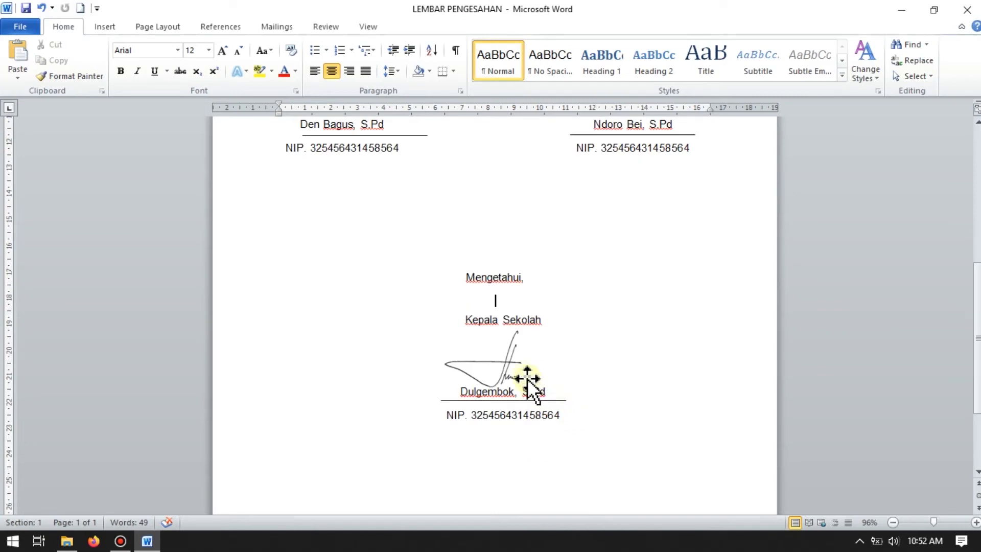
{"action": "left_click", "coordinate": [507, 357]}
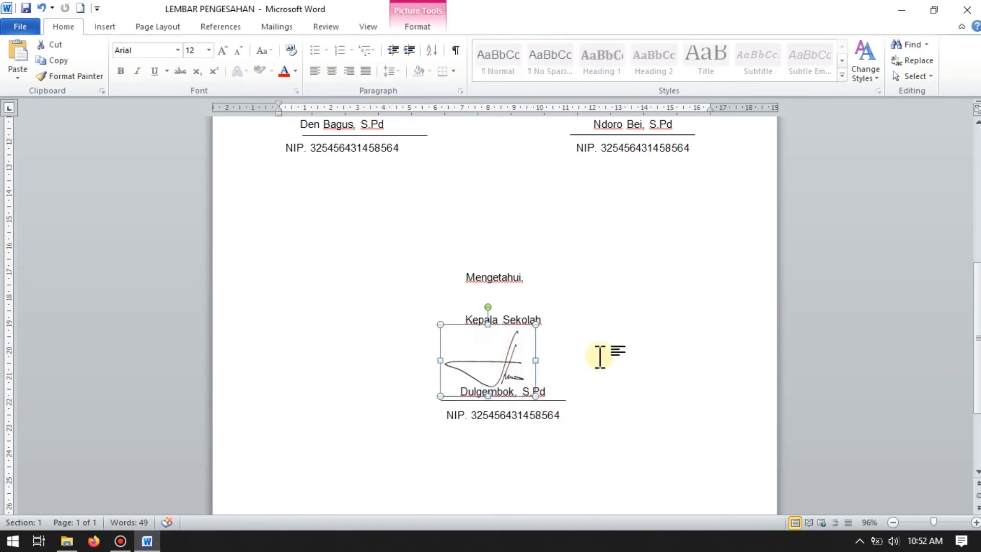
{"action": "left_click_drag", "start_coordinate": [512, 353], "coordinate": [519, 353]}
{"action": "left_click", "coordinate": [628, 384]}
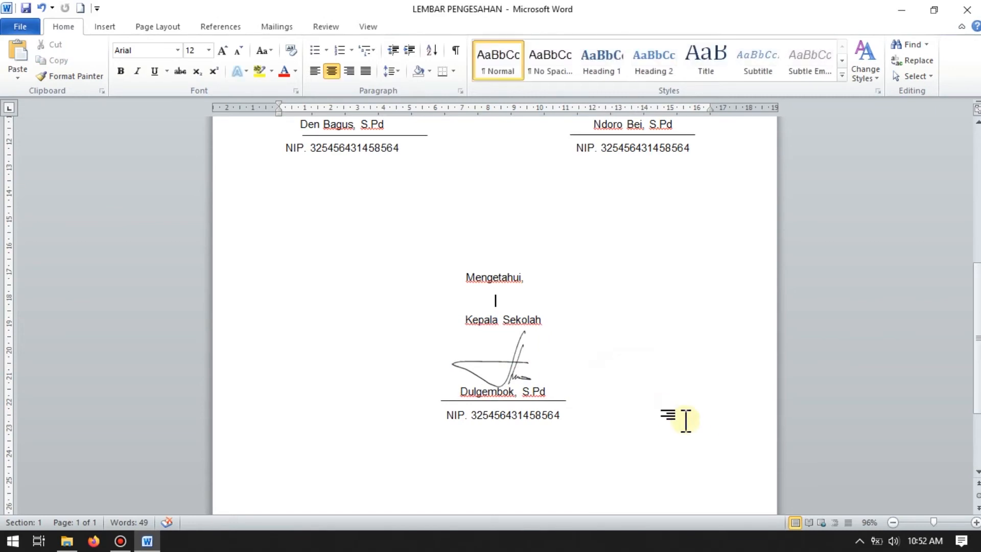
Step: Switch to File Explorer, look up the signature image "ttd tanpa background" in the ttd folder, and return to the Word document
{"action": "scroll", "coordinate": [685, 420], "scroll_direction": "up", "scroll_amount": 5}
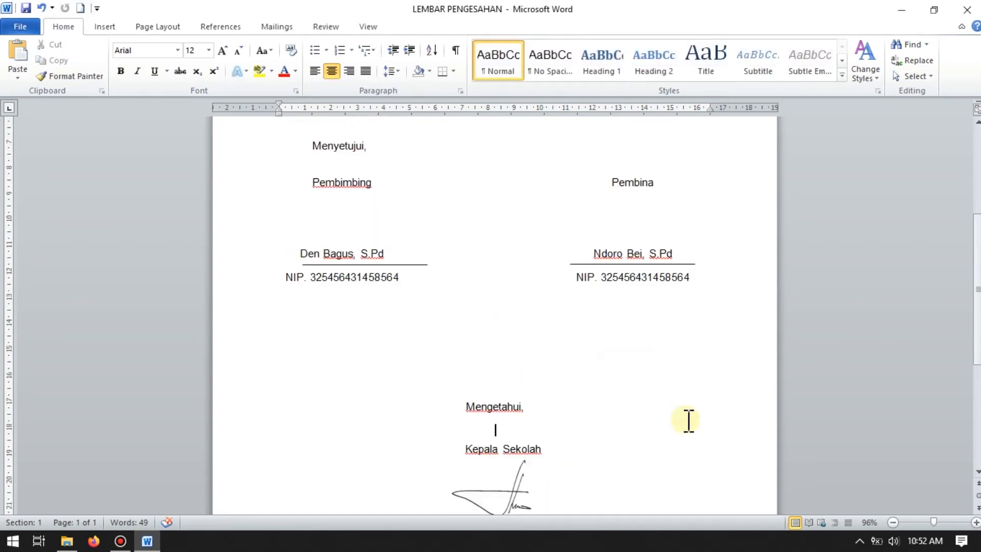
{"action": "scroll", "coordinate": [688, 420], "scroll_direction": "down", "scroll_amount": 4}
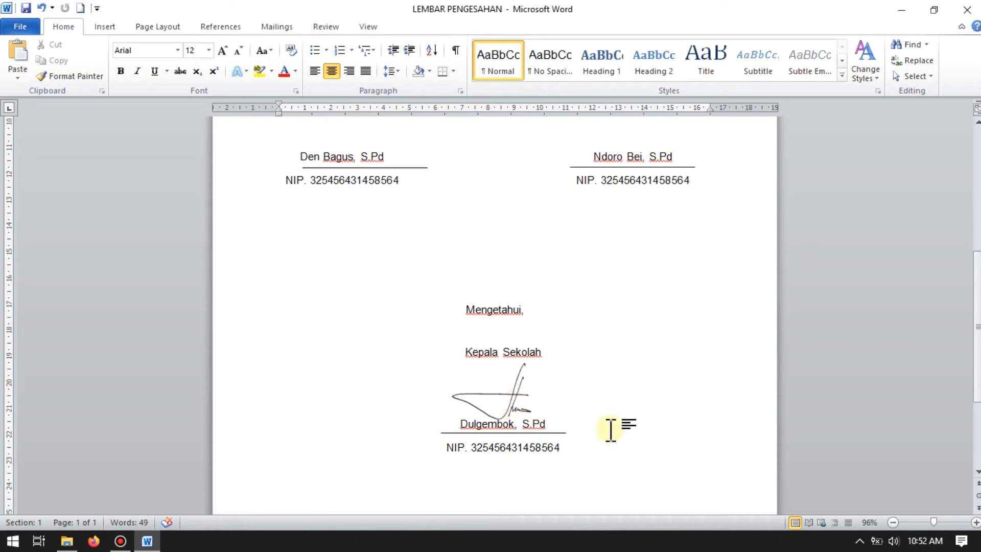
{"action": "scroll", "coordinate": [598, 392], "scroll_direction": "up", "scroll_amount": 4}
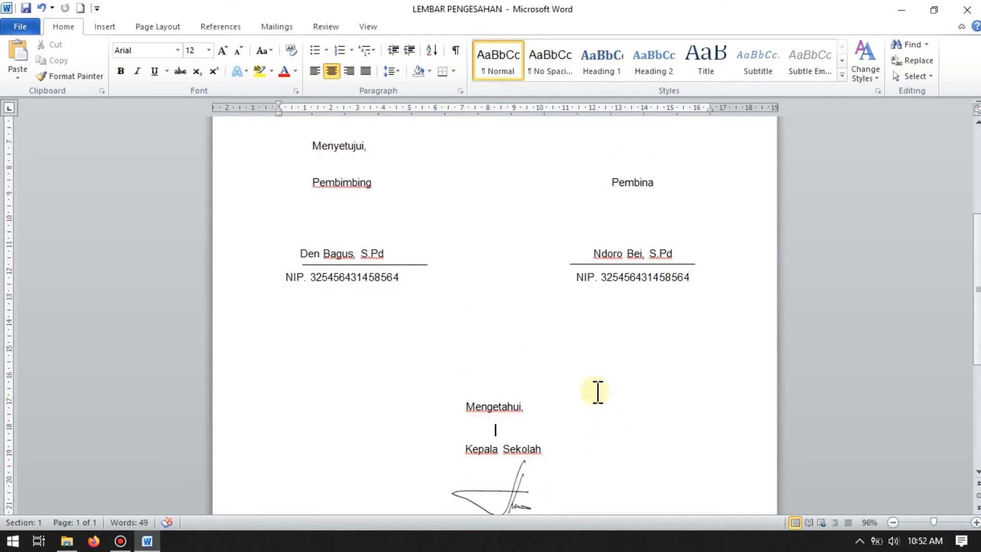
{"action": "left_click", "coordinate": [67, 541]}
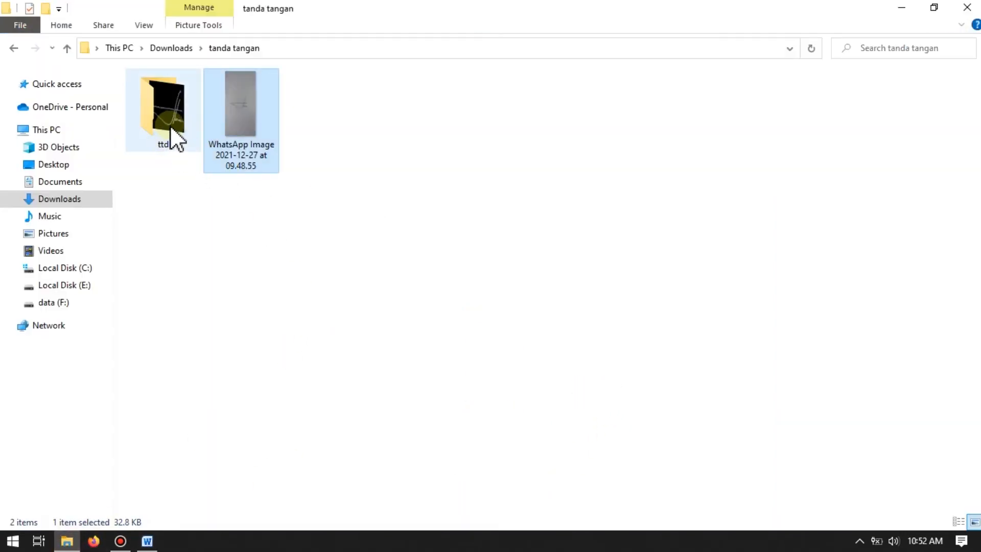
{"action": "double_click", "coordinate": [170, 128]}
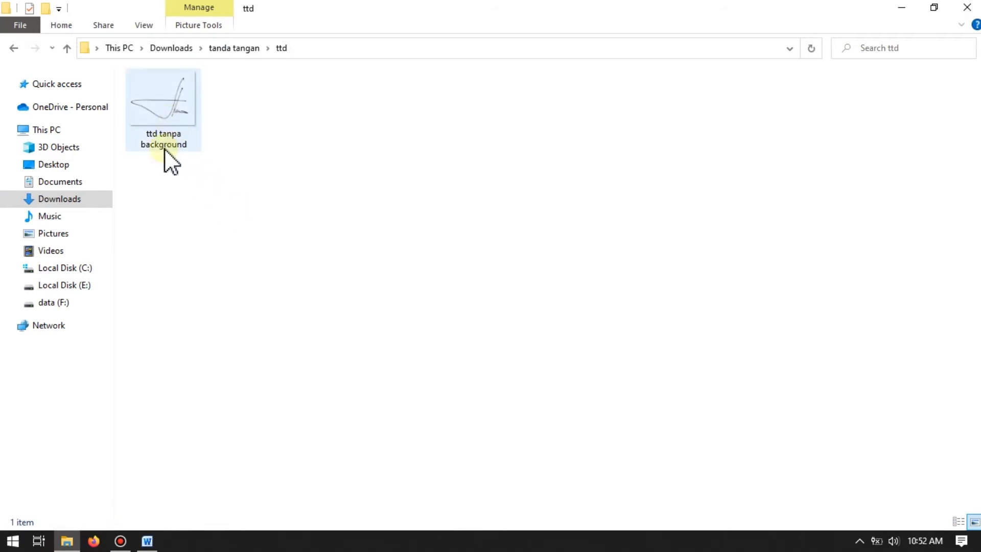
{"action": "left_click", "coordinate": [240, 149]}
{"action": "left_click", "coordinate": [147, 540]}
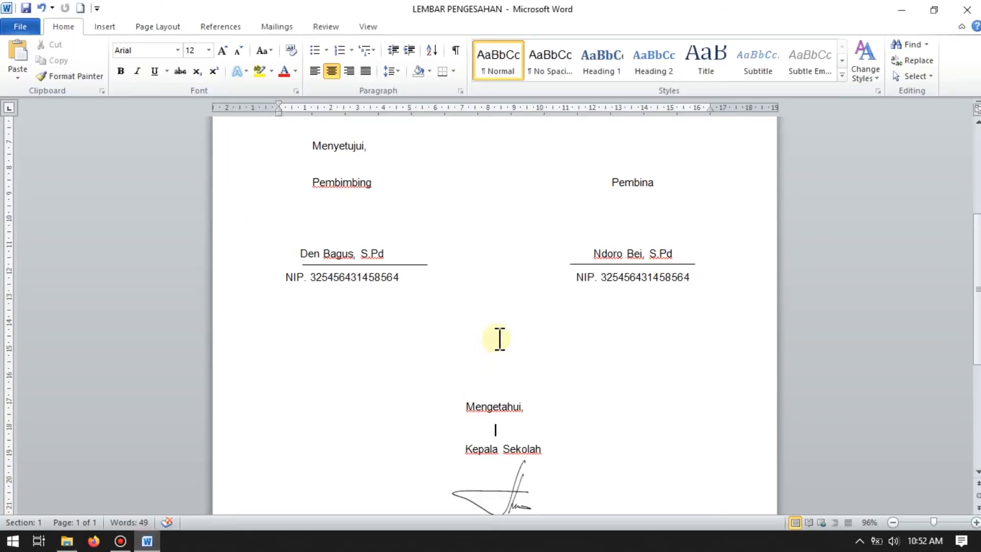
Step: Insert the picture "ttd tanpa background" from the ttd folder on the empty line above the Jakarta date
{"action": "scroll", "coordinate": [510, 317], "scroll_direction": "up", "scroll_amount": 4}
{"action": "left_click", "coordinate": [548, 207]}
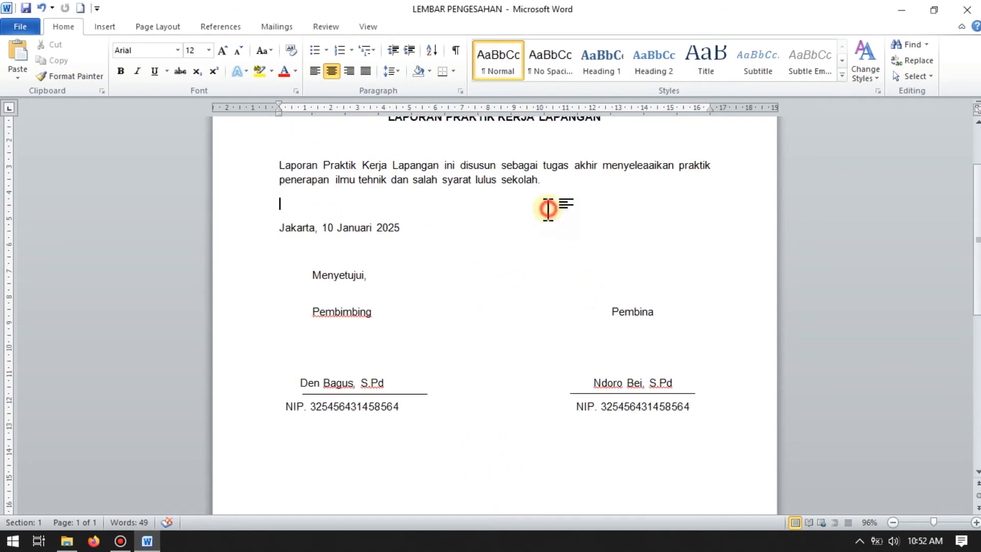
{"action": "left_click", "coordinate": [104, 31]}
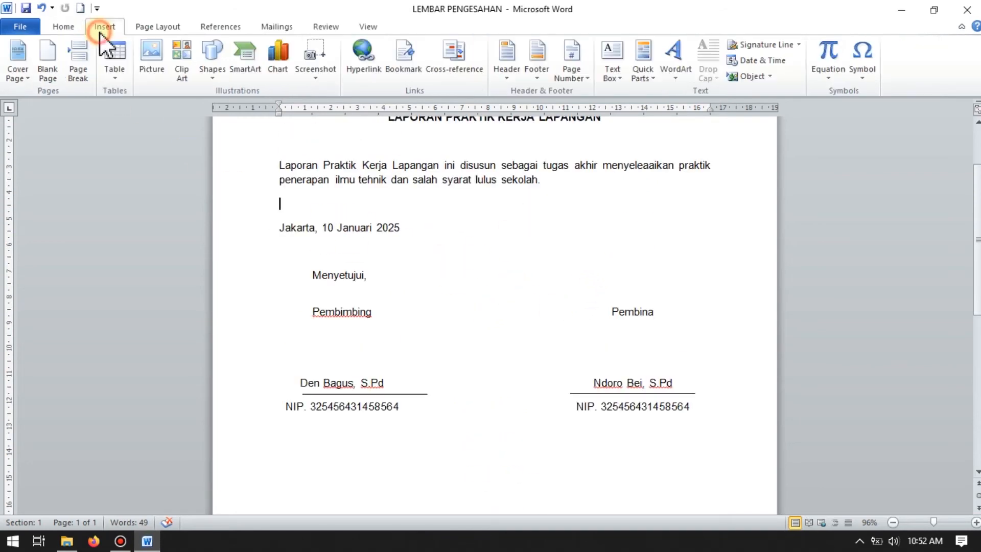
{"action": "left_click", "coordinate": [156, 69]}
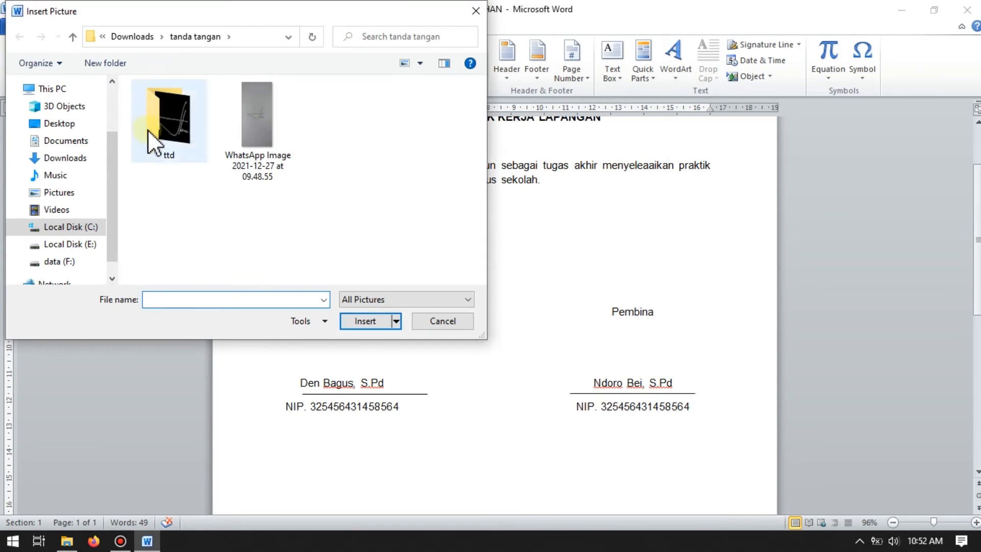
{"action": "double_click", "coordinate": [181, 155]}
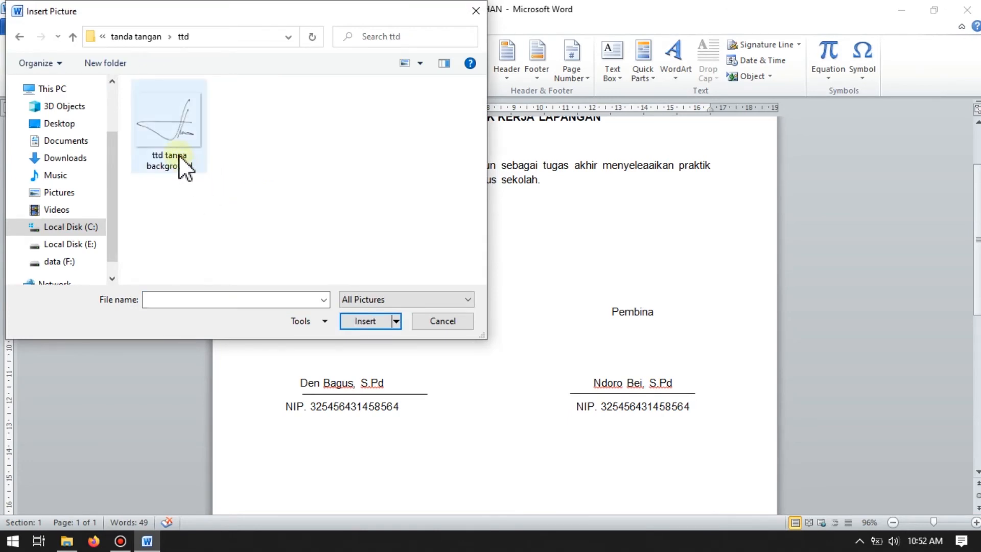
{"action": "left_click", "coordinate": [170, 127]}
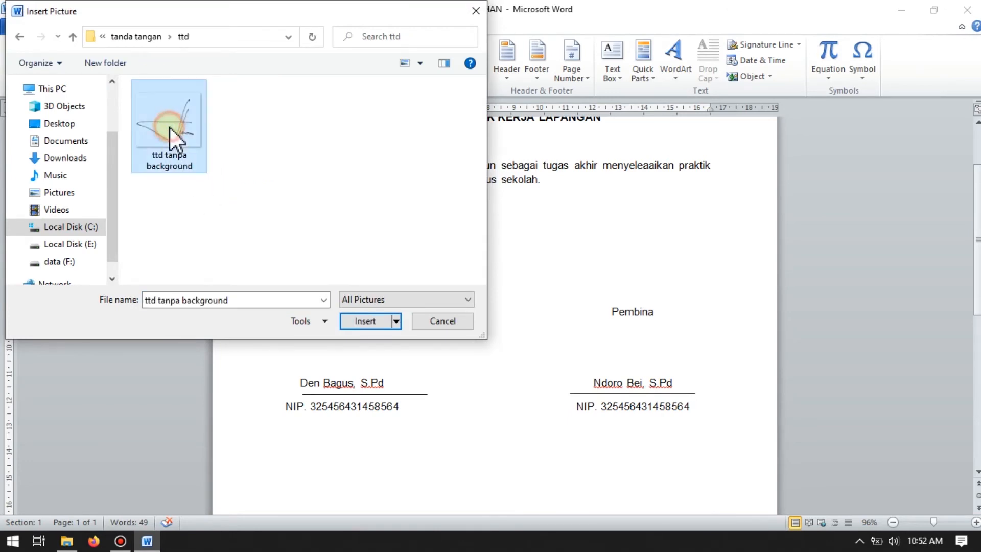
{"action": "left_click", "coordinate": [363, 323]}
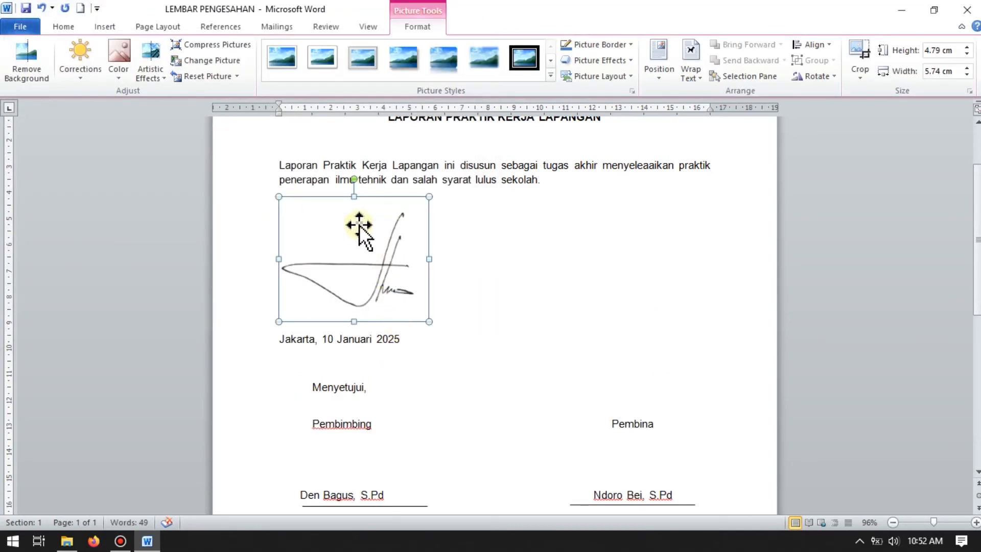
Step: Set the inserted signature picture's text wrapping to In Front of Text
{"action": "left_click_drag", "start_coordinate": [357, 229], "coordinate": [458, 281]}
{"action": "left_click_drag", "start_coordinate": [371, 267], "coordinate": [454, 295]}
{"action": "right_click", "coordinate": [394, 231]}
{"action": "mouse_move", "coordinate": [458, 443]}
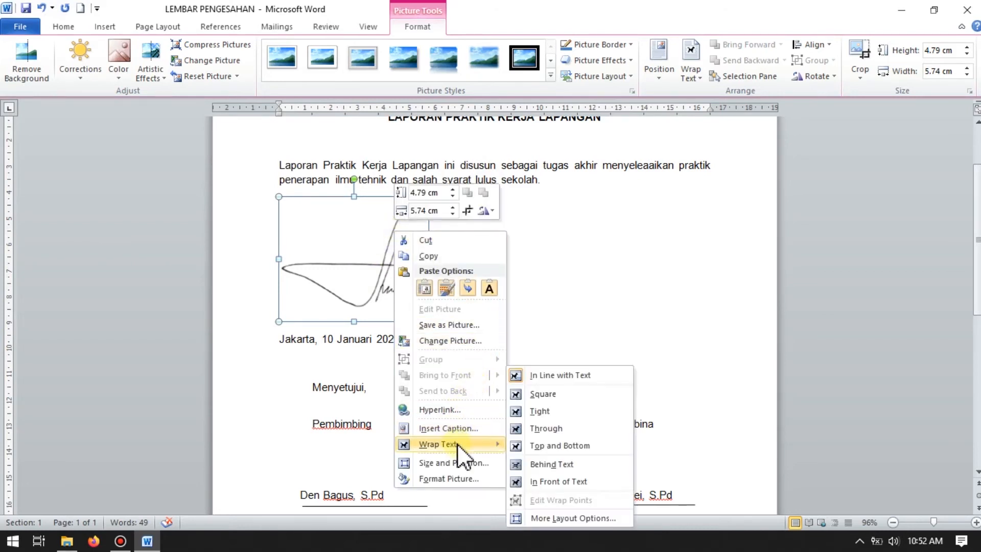
{"action": "left_click", "coordinate": [544, 482]}
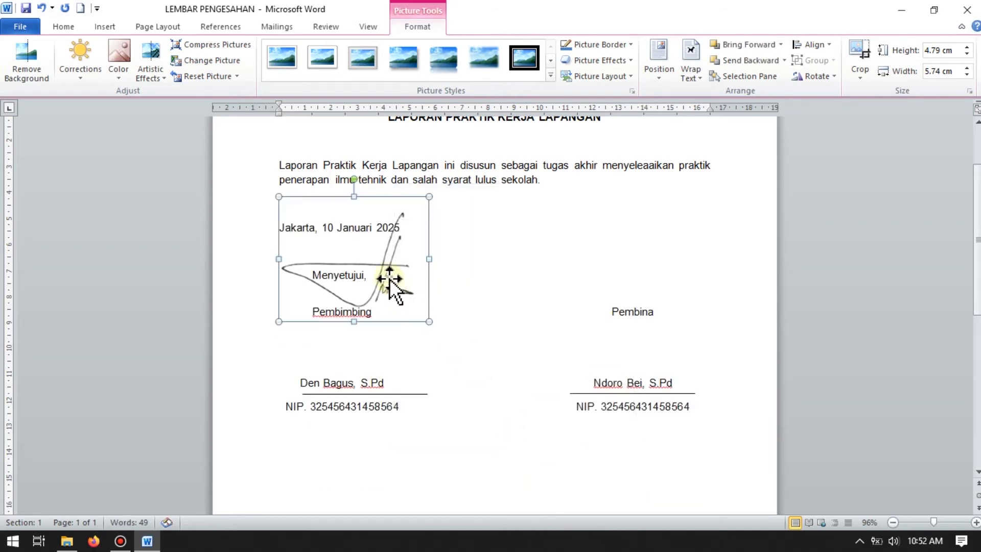
Step: Shrink the signature to about 2.49 cm high by 2.98 cm wide, place it between Pembina and the name below, and deselect it
{"action": "mouse_move", "coordinate": [394, 266]}
{"action": "left_mouse_down"}
{"action": "mouse_move", "coordinate": [460, 320]}
{"action": "mouse_move", "coordinate": [618, 357]}
{"action": "mouse_move", "coordinate": [663, 339]}
{"action": "mouse_move", "coordinate": [677, 354]}
{"action": "mouse_move", "coordinate": [675, 340]}
{"action": "left_mouse_up"}
{"action": "mouse_move", "coordinate": [708, 271]}
{"action": "left_mouse_down"}
{"action": "mouse_move", "coordinate": [654, 322]}
{"action": "mouse_move", "coordinate": [663, 307]}
{"action": "left_mouse_up"}
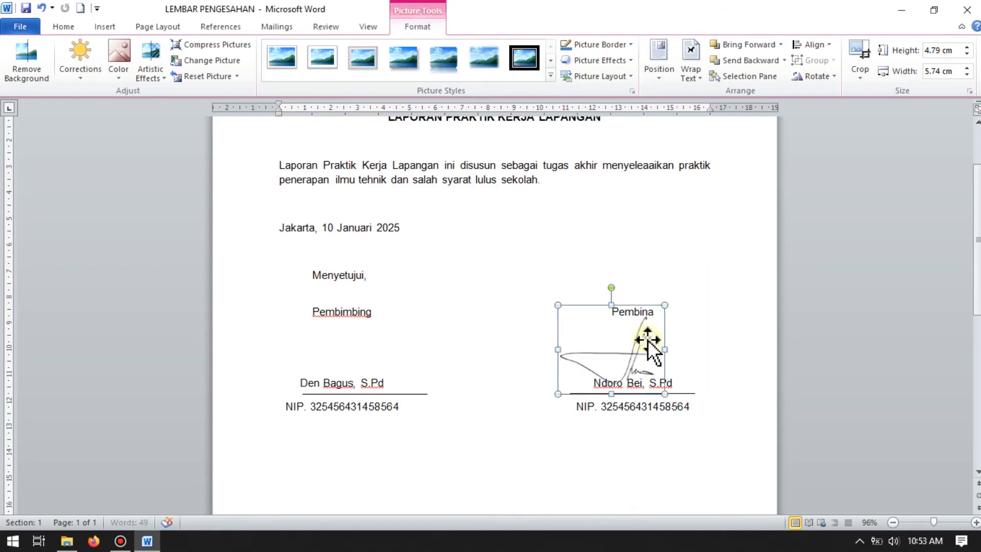
{"action": "mouse_move", "coordinate": [643, 339]}
{"action": "left_mouse_down"}
{"action": "mouse_move", "coordinate": [669, 306]}
{"action": "mouse_move", "coordinate": [670, 320]}
{"action": "mouse_move", "coordinate": [667, 305]}
{"action": "left_mouse_up"}
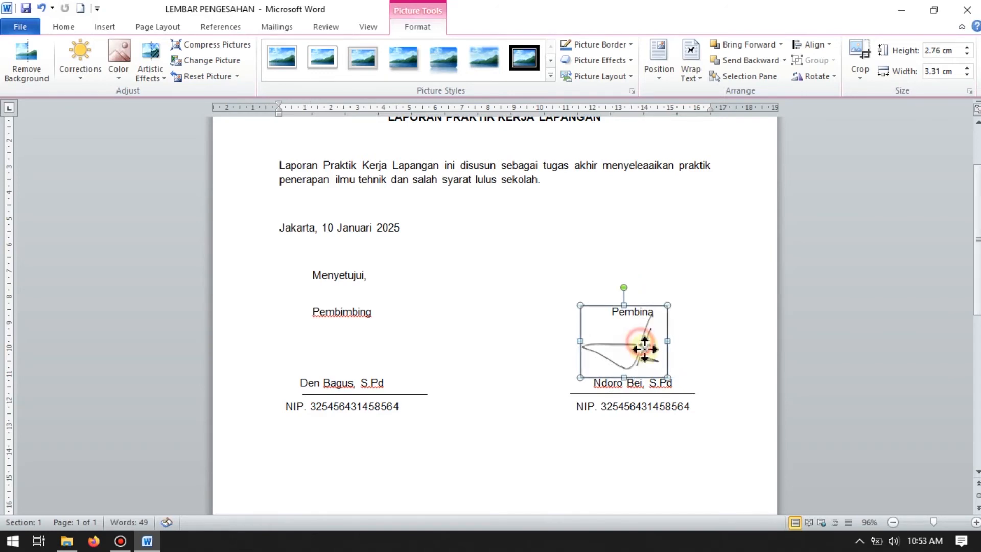
{"action": "left_click_drag", "start_coordinate": [641, 342], "coordinate": [645, 349]}
{"action": "left_click_drag", "start_coordinate": [672, 312], "coordinate": [664, 319]}
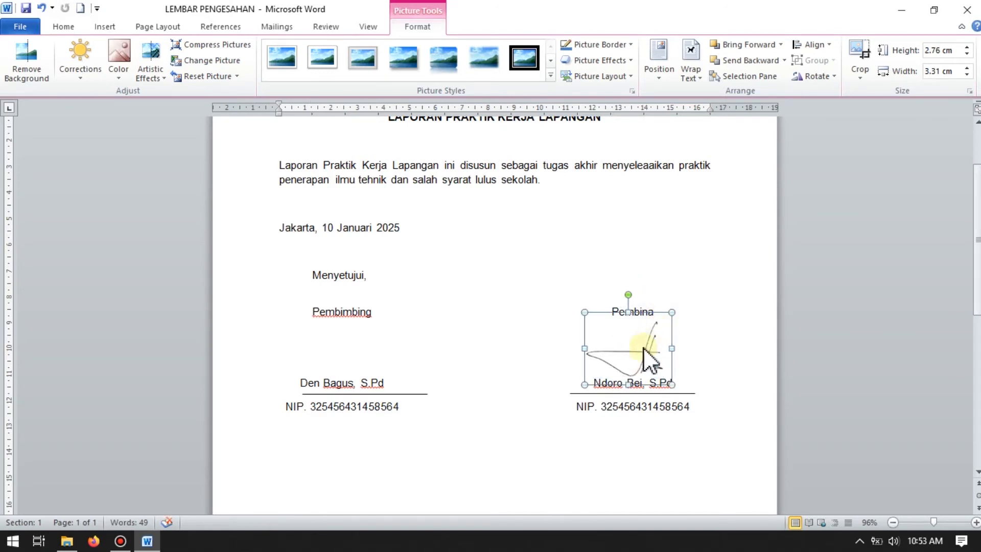
{"action": "left_click_drag", "start_coordinate": [636, 354], "coordinate": [641, 353]}
{"action": "left_click", "coordinate": [709, 351]}
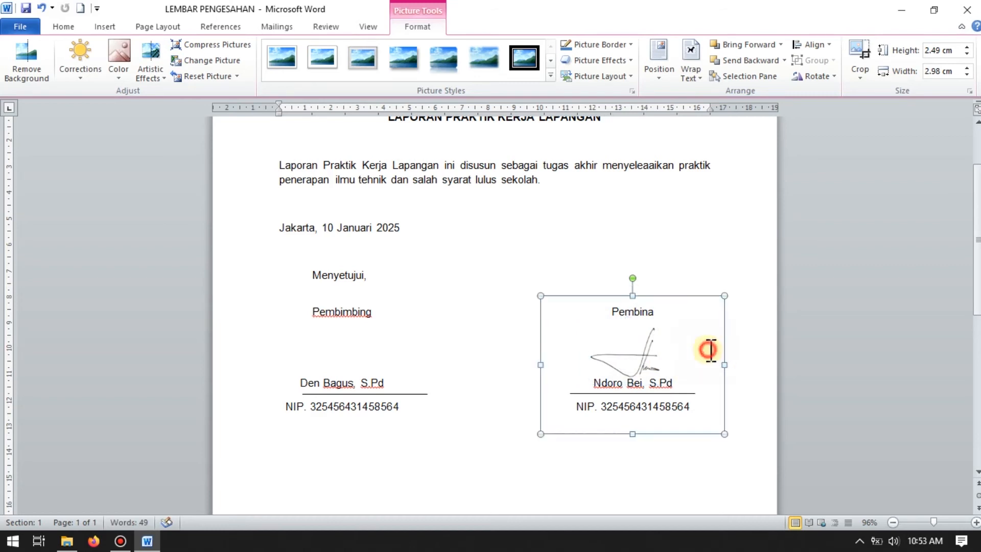
{"action": "left_click", "coordinate": [763, 373]}
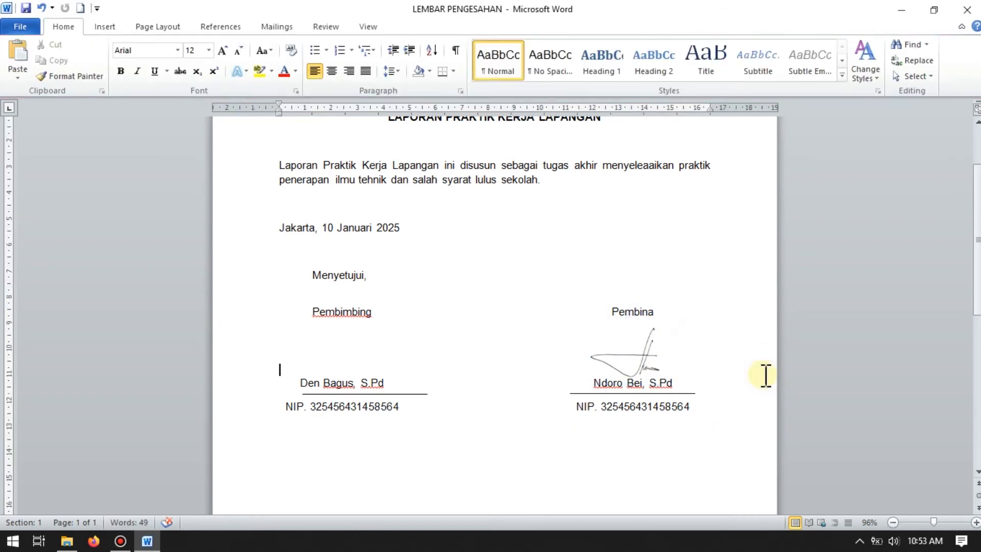
{"action": "scroll", "coordinate": [712, 383], "scroll_direction": "down", "scroll_amount": 4}
{"action": "scroll", "coordinate": [692, 394], "scroll_direction": "up", "scroll_amount": 3}
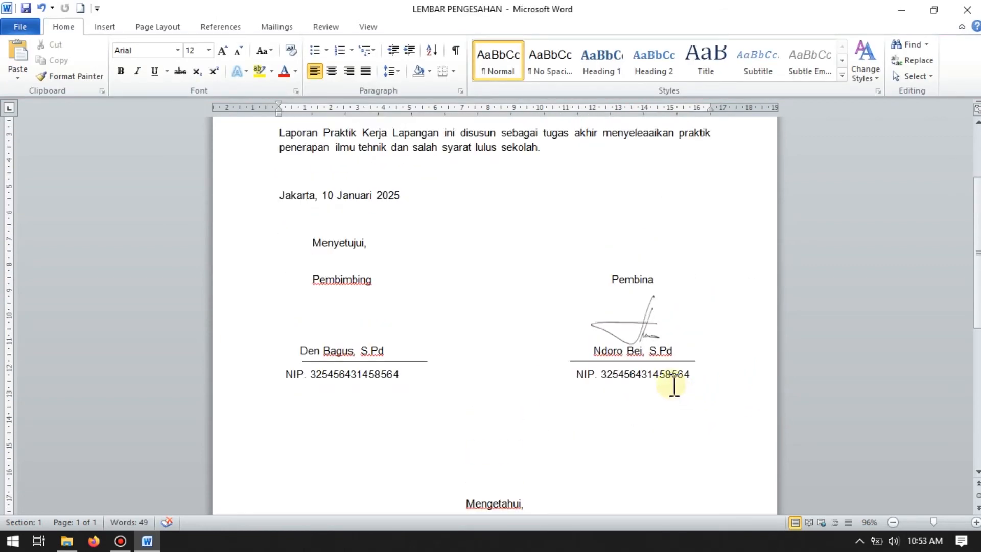
{"action": "left_click", "coordinate": [648, 323]}
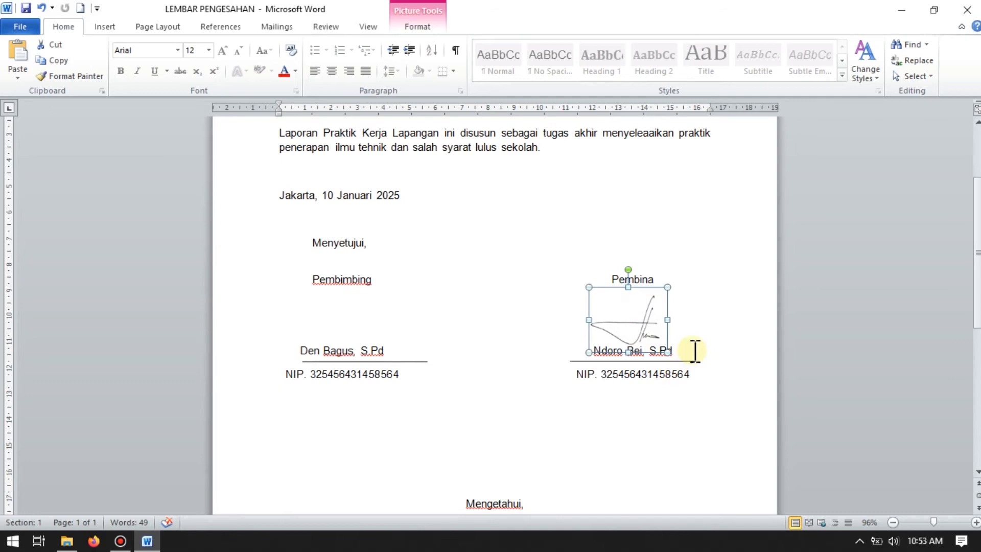
{"action": "left_click", "coordinate": [725, 301]}
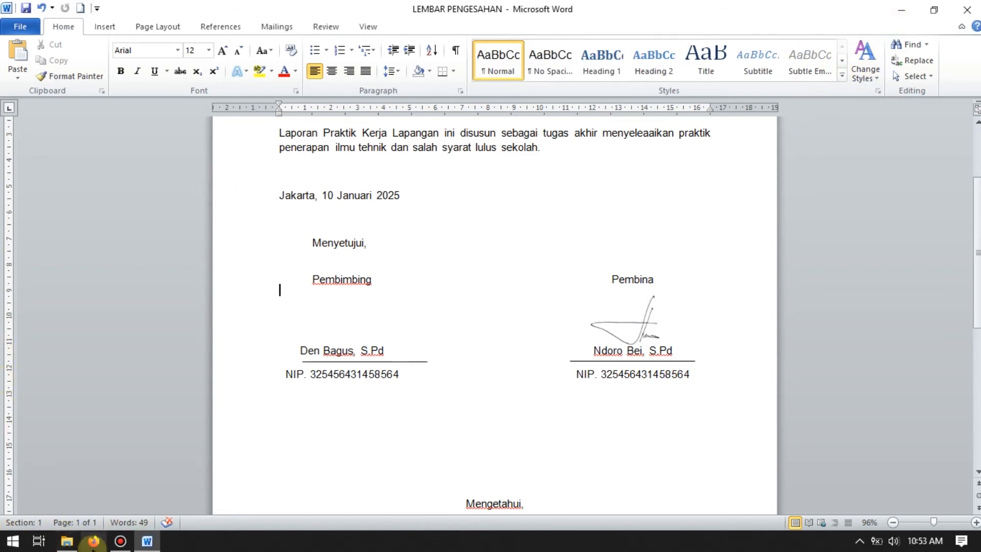
Step: View the original signature photo "WhatsApp Image 2021-12-27 at 09.48.55" from the tanda tangan folder, then close it and return to Word
{"action": "left_click", "coordinate": [68, 543]}
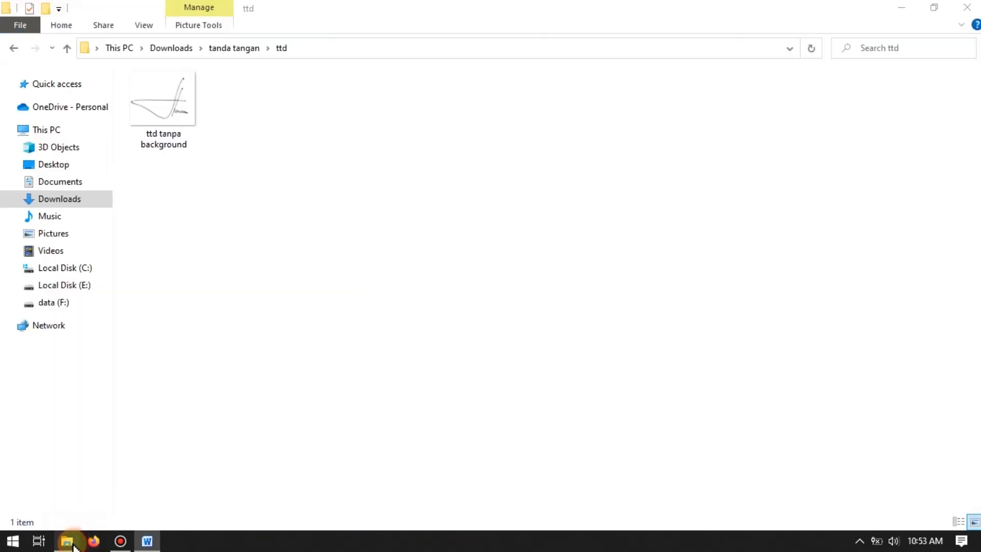
{"action": "left_click", "coordinate": [13, 48]}
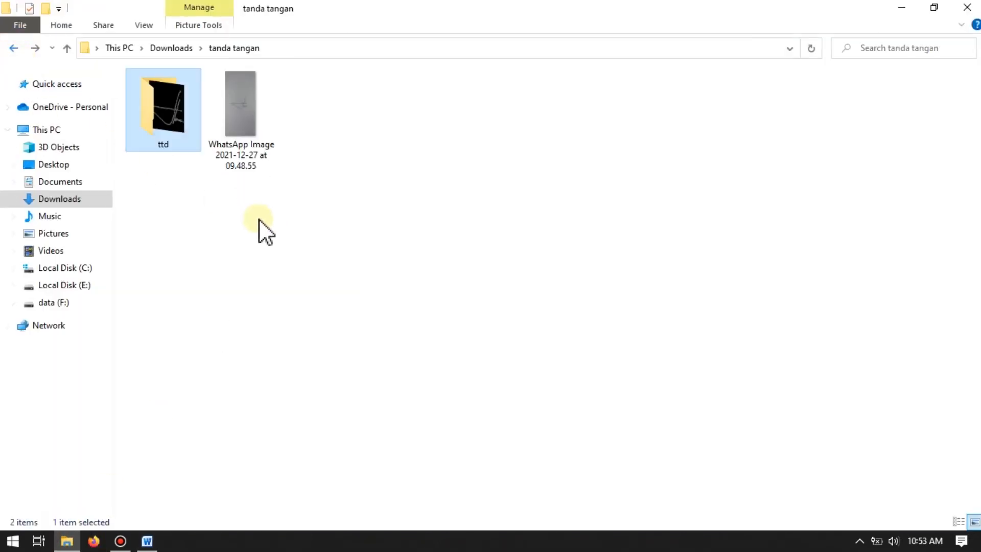
{"action": "left_click", "coordinate": [247, 108]}
{"action": "double_click", "coordinate": [246, 106]}
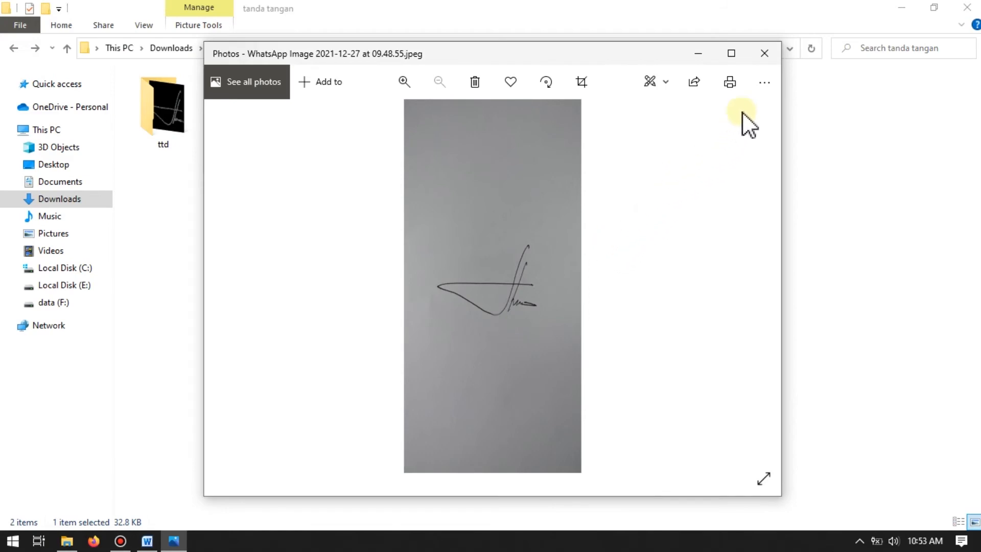
{"action": "left_click", "coordinate": [765, 53]}
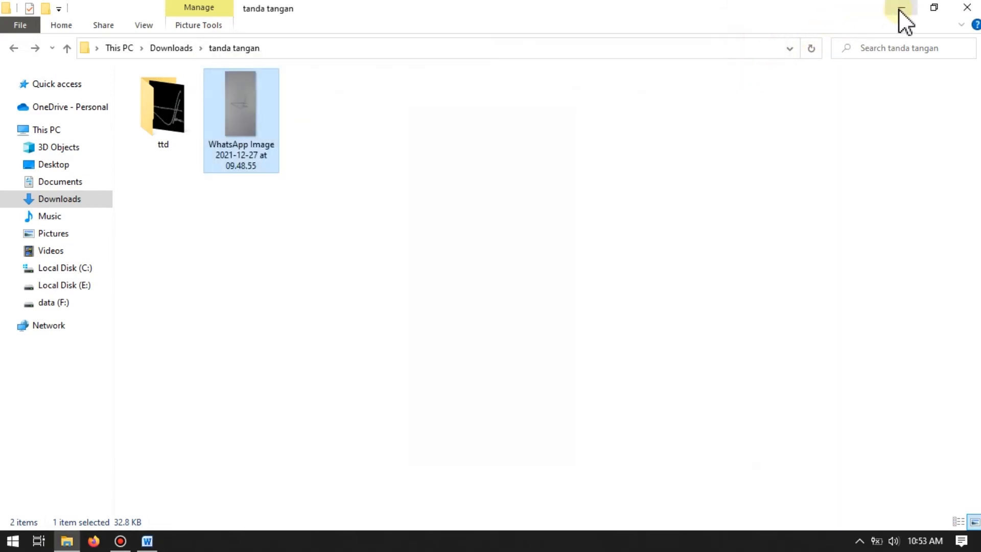
{"action": "left_click", "coordinate": [899, 9]}
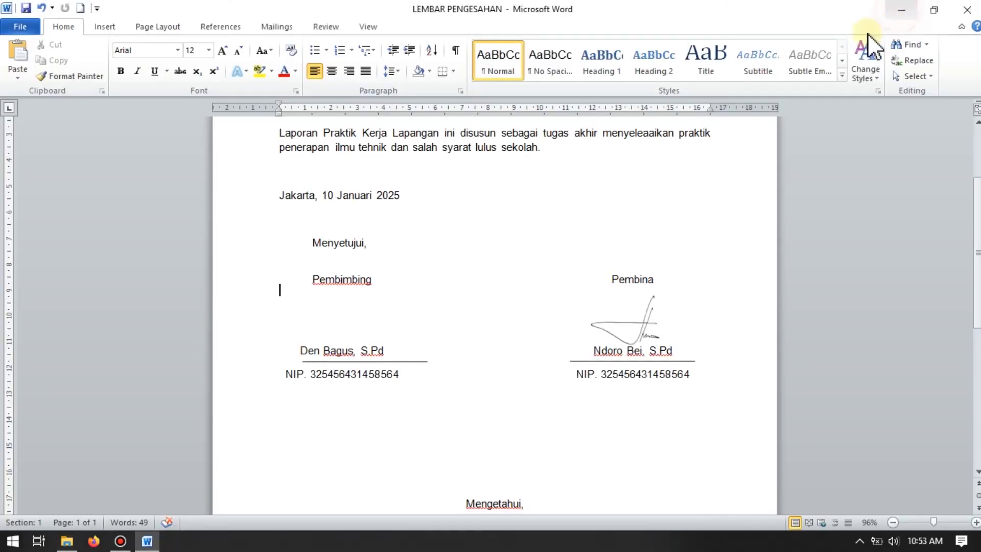
Step: Minimize Word, switch to Firefox, and search Google for "background remover"
{"action": "left_click", "coordinate": [909, 7]}
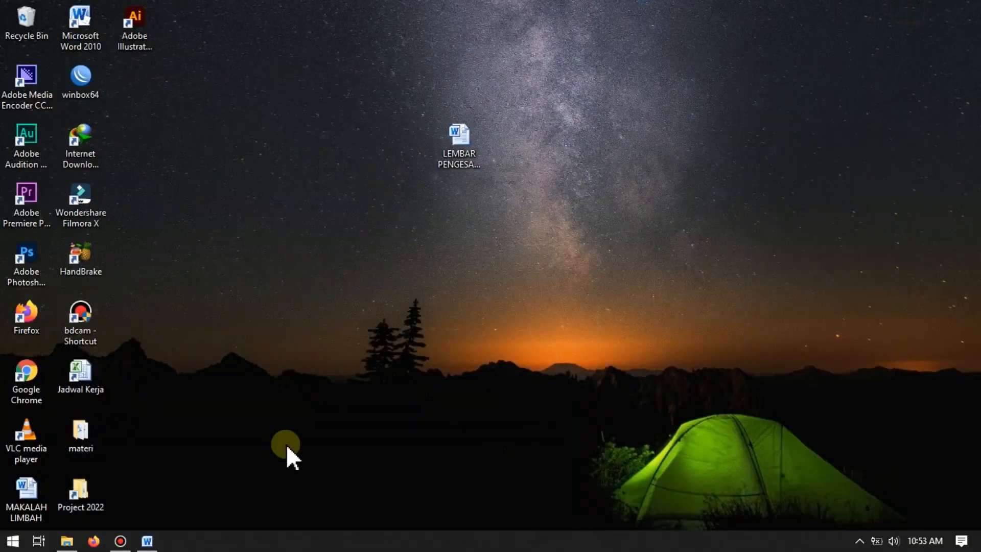
{"action": "left_click", "coordinate": [93, 540]}
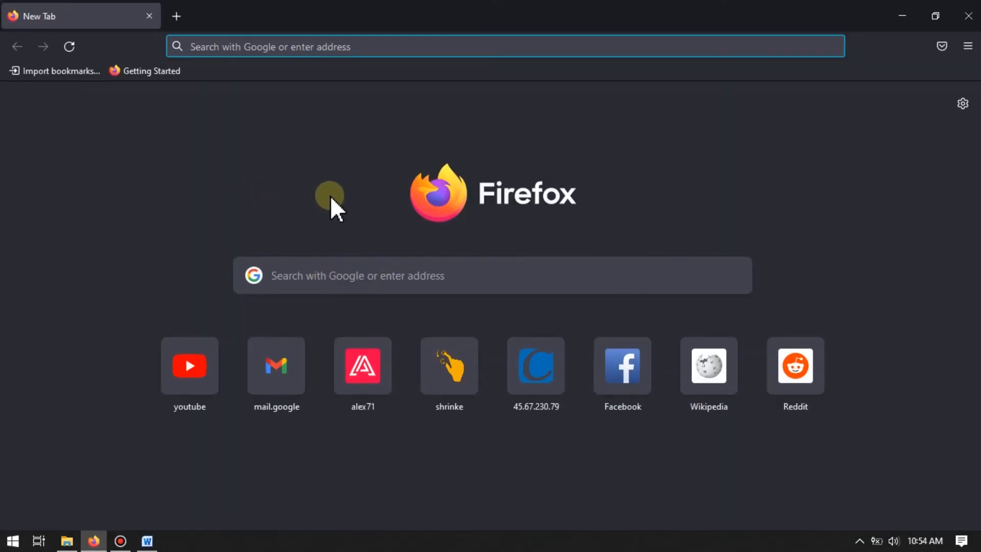
{"action": "left_click", "coordinate": [254, 46]}
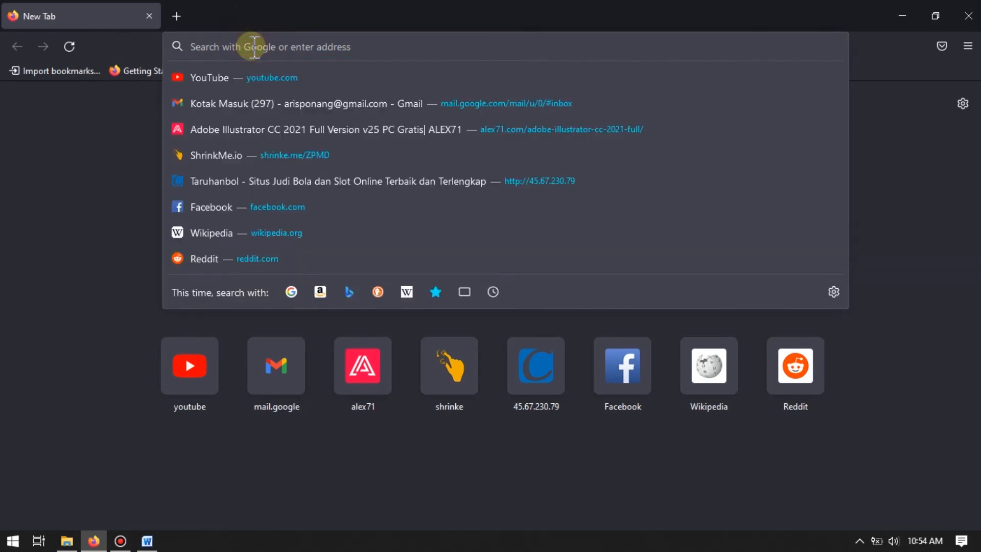
{"action": "type", "text": "backgrou"}
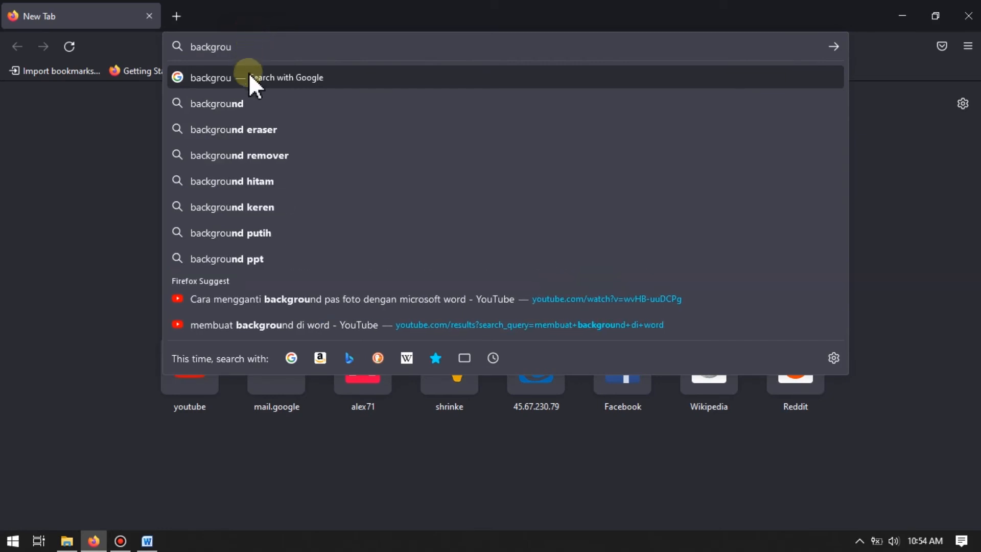
{"action": "left_click", "coordinate": [286, 159]}
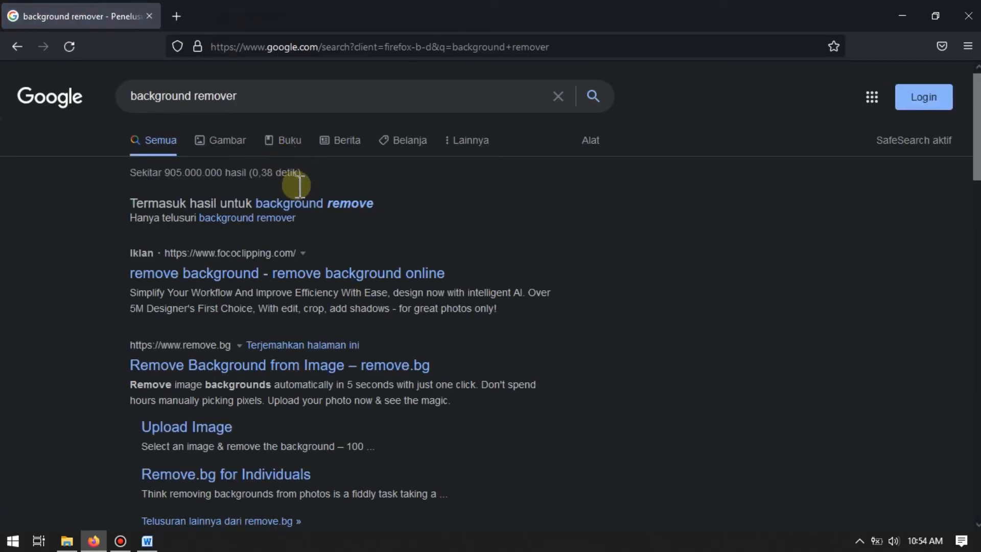
Step: Open the remove.bg website from the search results and go to its image upload area
{"action": "scroll", "coordinate": [300, 205], "scroll_direction": "down", "scroll_amount": 3}
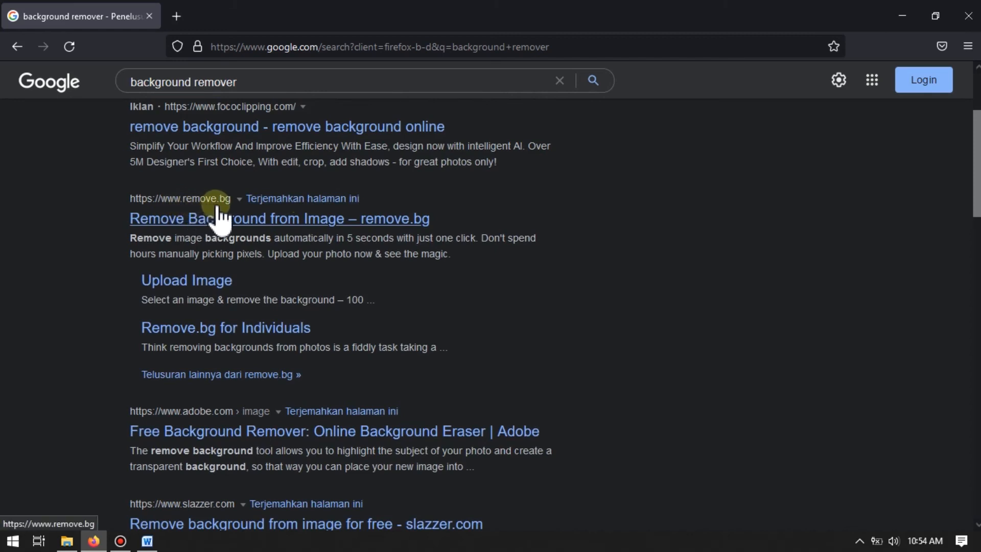
{"action": "left_click", "coordinate": [261, 221]}
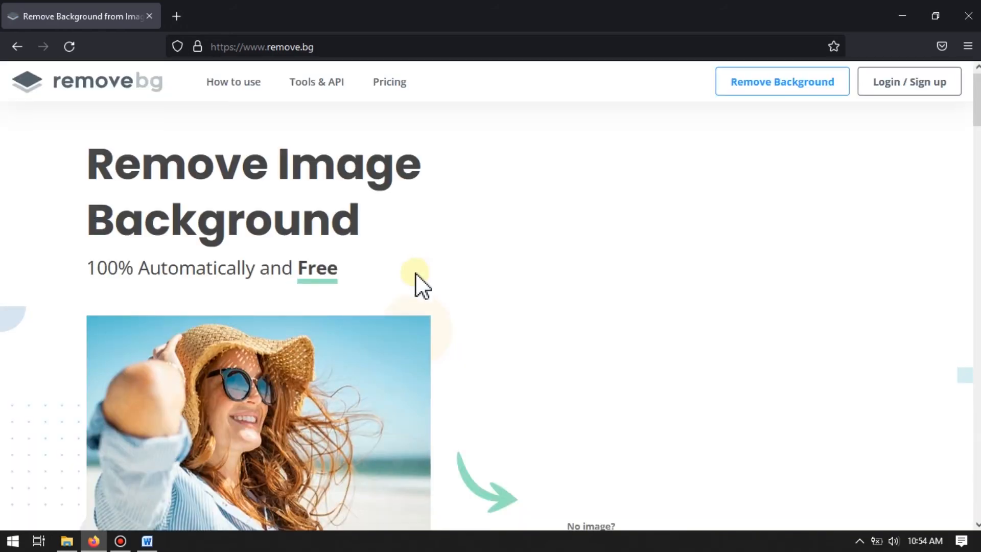
{"action": "scroll", "coordinate": [377, 254], "scroll_direction": "down", "scroll_amount": 3}
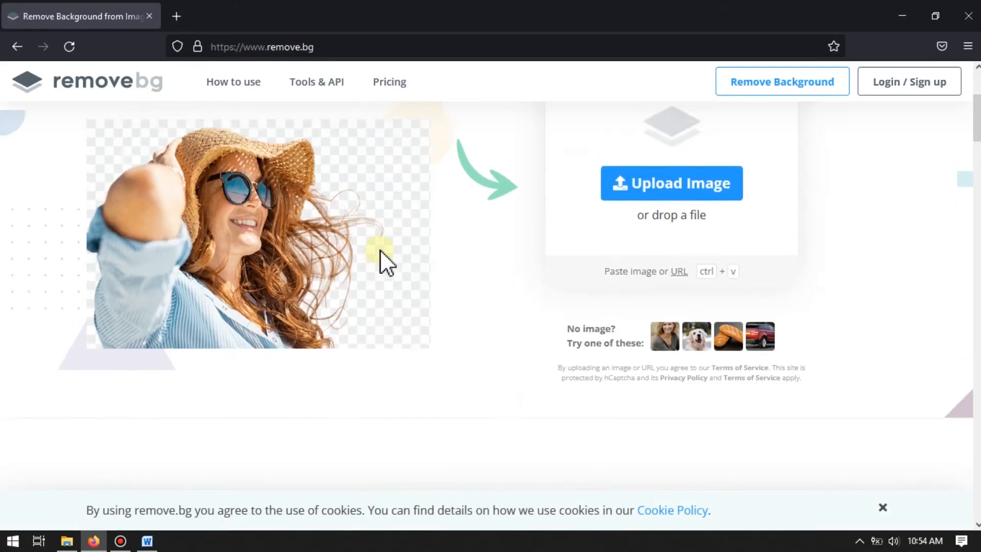
Step: Upload the signature photo "WhatsApp Image 2021-12-27 at 09.48.55" from the tanda tangan folder to remove.bg
{"action": "scroll", "coordinate": [383, 263], "scroll_direction": "up", "scroll_amount": 2}
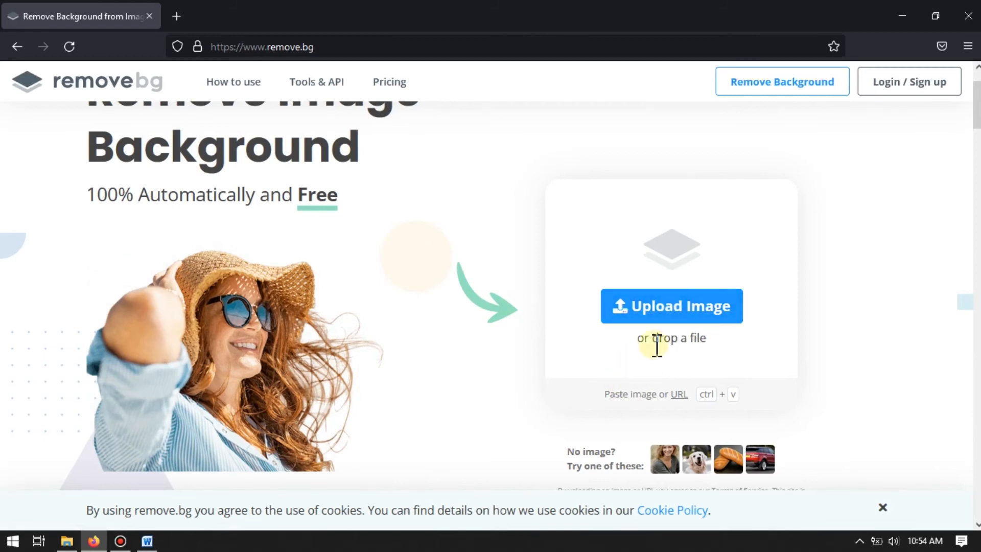
{"action": "mouse_move", "coordinate": [68, 541]}
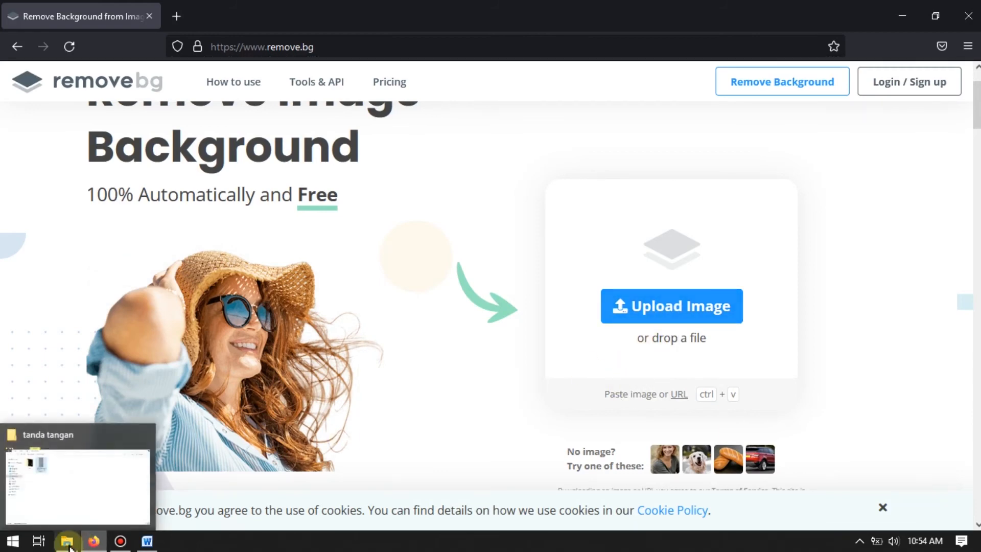
{"action": "left_click", "coordinate": [136, 479]}
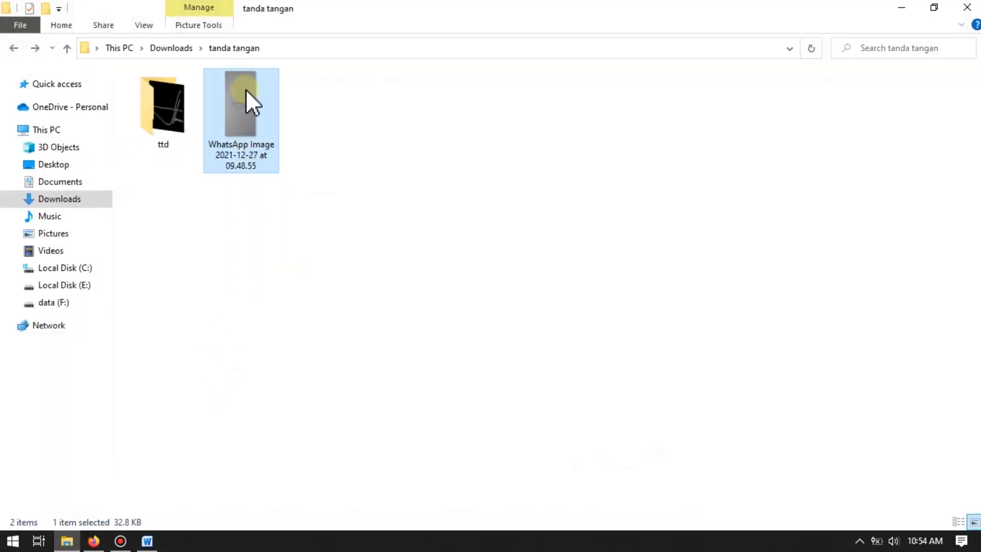
{"action": "left_click_drag", "start_coordinate": [245, 89], "coordinate": [578, 322]}
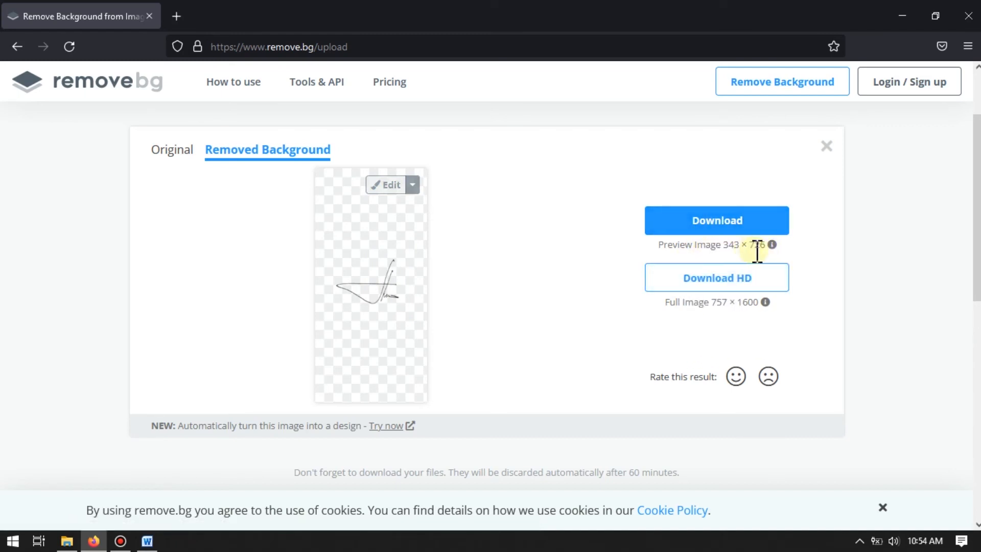
Step: Download the preview-size signature image without background, save the file, and show it in the Downloads folder
{"action": "left_click", "coordinate": [721, 228]}
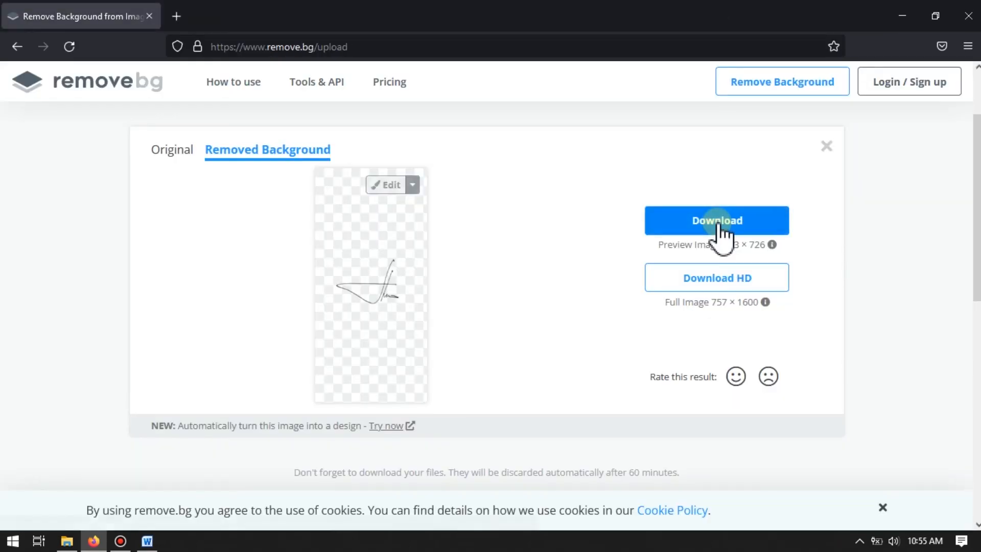
{"action": "left_click", "coordinate": [363, 298]}
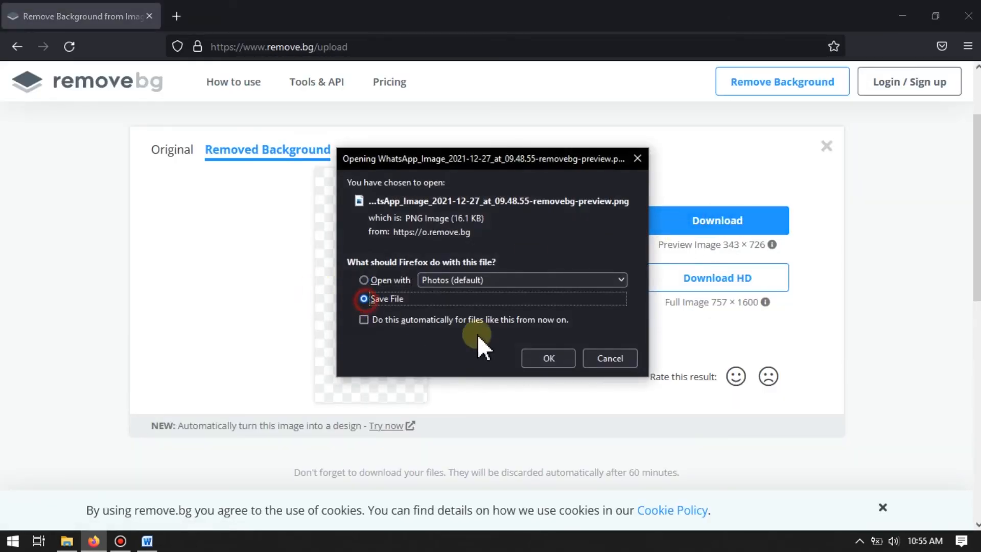
{"action": "left_click", "coordinate": [550, 354]}
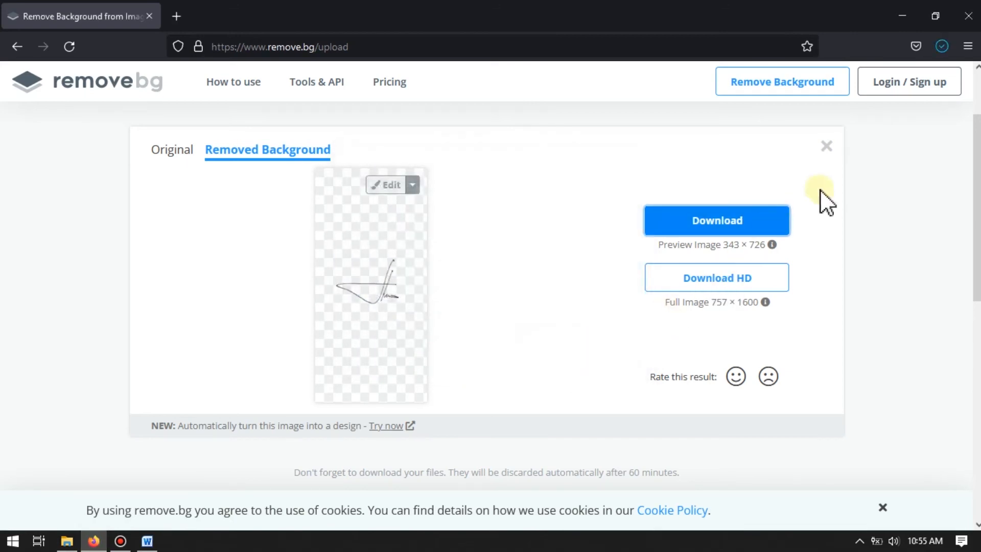
{"action": "left_click", "coordinate": [943, 46]}
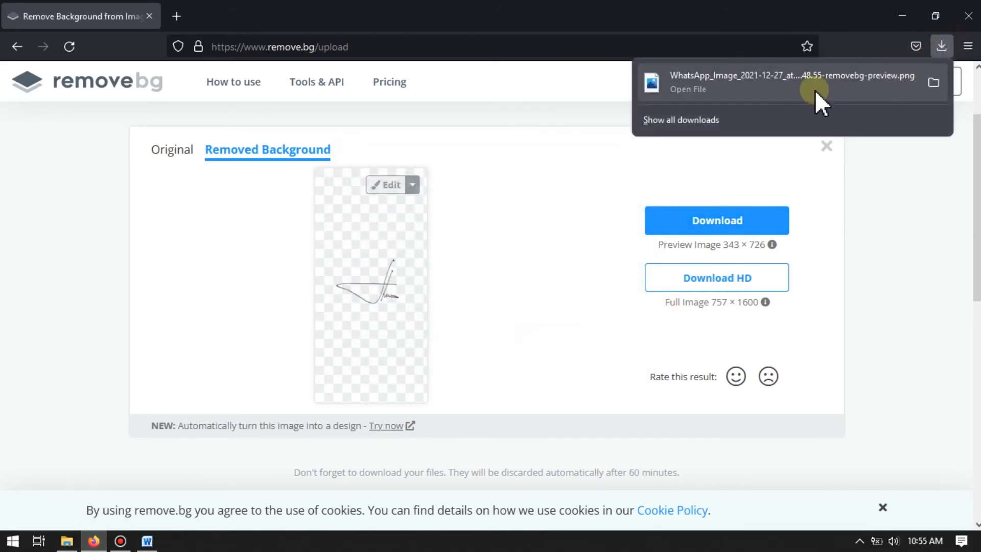
{"action": "left_click", "coordinate": [931, 84]}
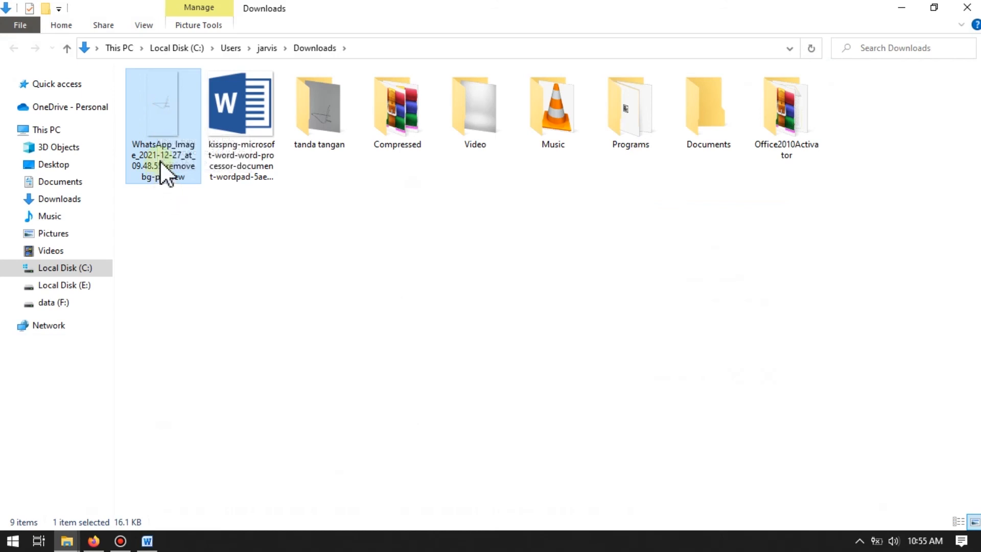
{"action": "left_click", "coordinate": [366, 302]}
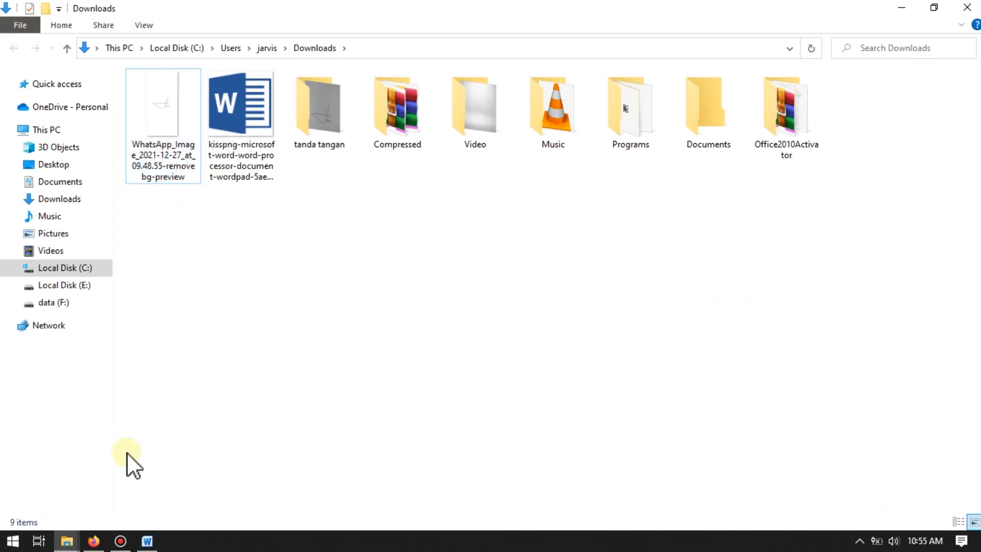
Step: Switch to Word and insert the picture "WhatsApp_Image_2021-12-27_at_09.48.55-removebg-preview" from Downloads
{"action": "left_click", "coordinate": [148, 541]}
{"action": "left_click", "coordinate": [101, 28]}
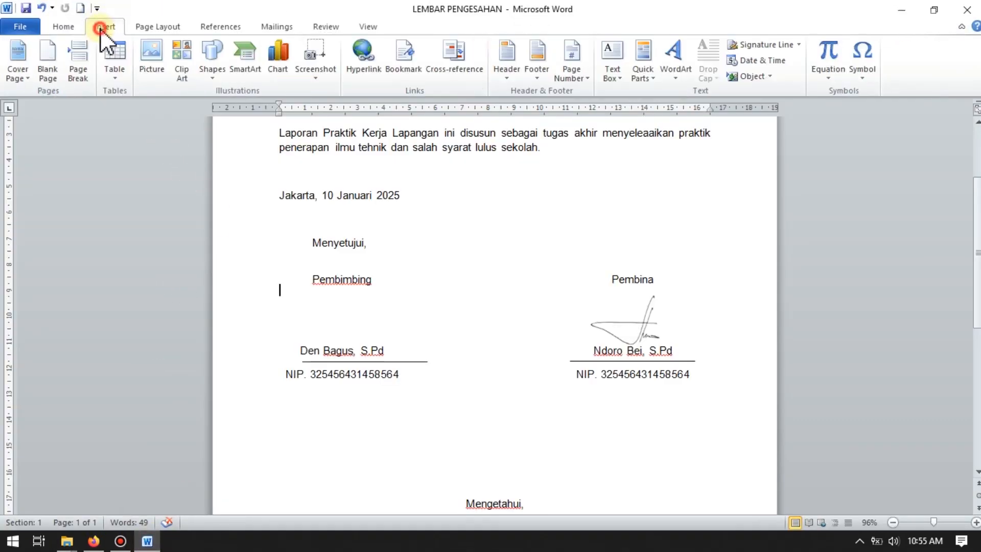
{"action": "left_click", "coordinate": [151, 66]}
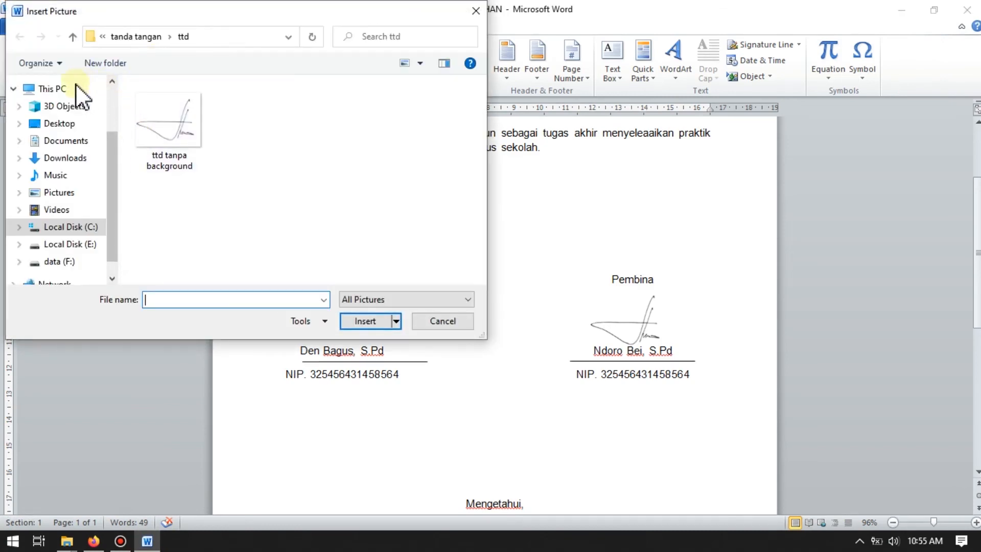
{"action": "left_click", "coordinate": [65, 158]}
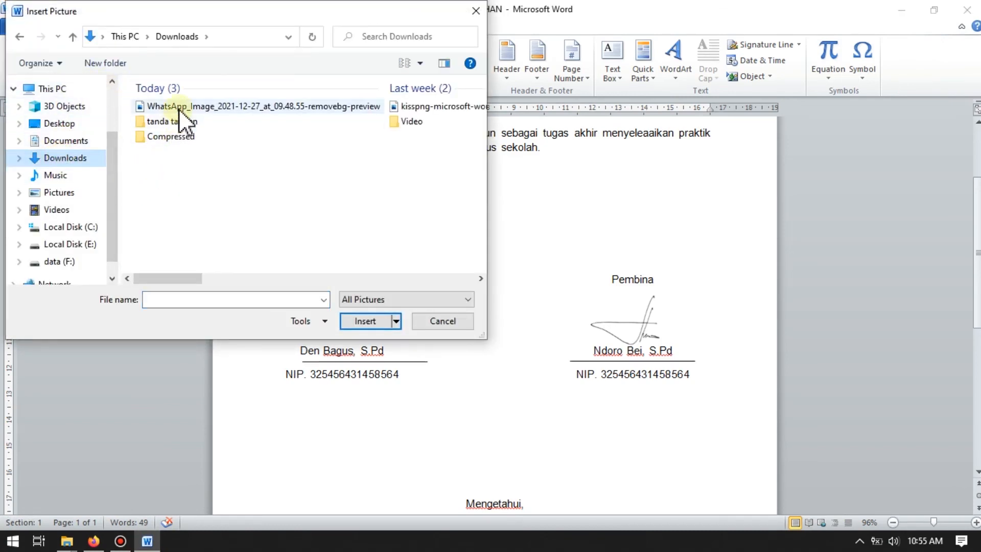
{"action": "left_click", "coordinate": [194, 107]}
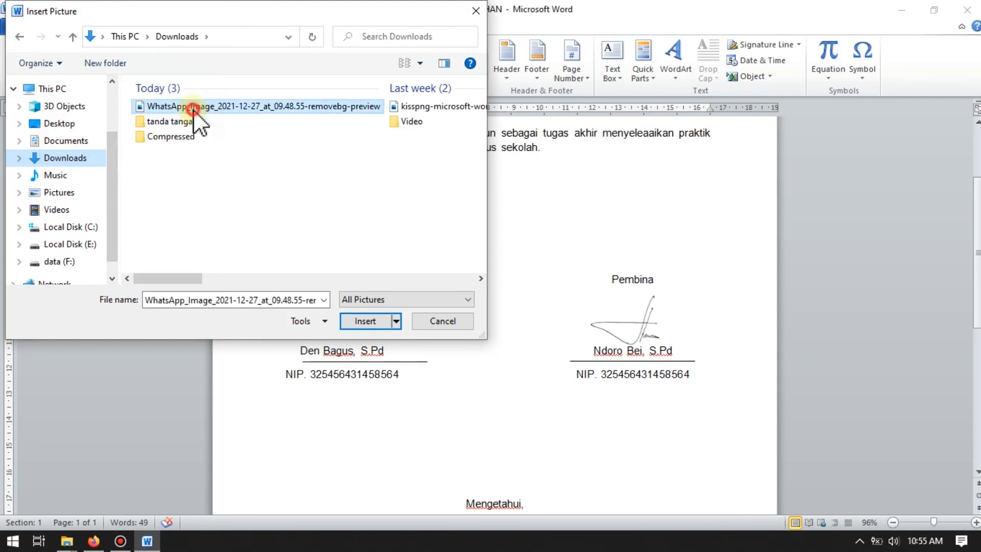
{"action": "left_click", "coordinate": [364, 321]}
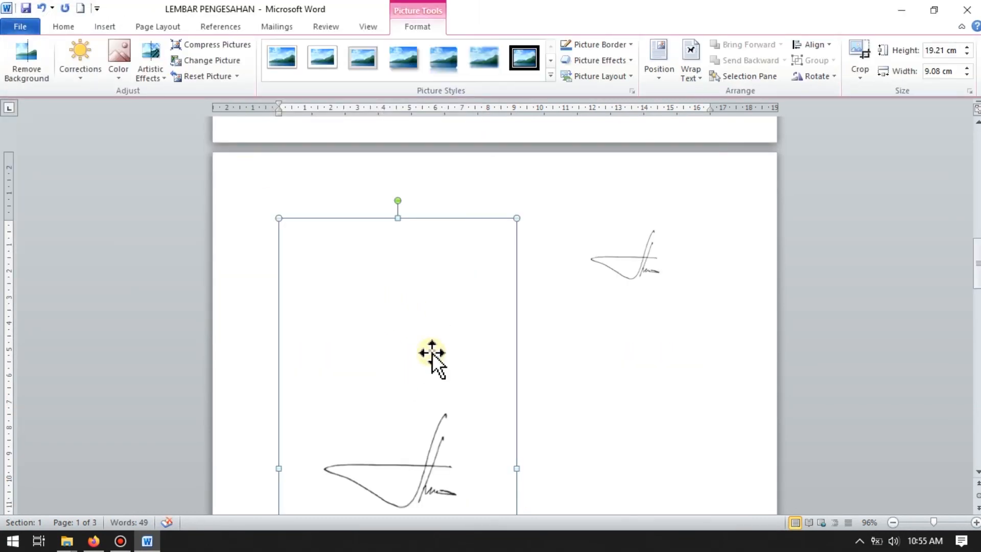
Step: Set the text wrapping of the inserted signature picture to In Front of Text
{"action": "scroll", "coordinate": [417, 340], "scroll_direction": "up", "scroll_amount": 2}
{"action": "scroll", "coordinate": [413, 307], "scroll_direction": "down", "scroll_amount": 1}
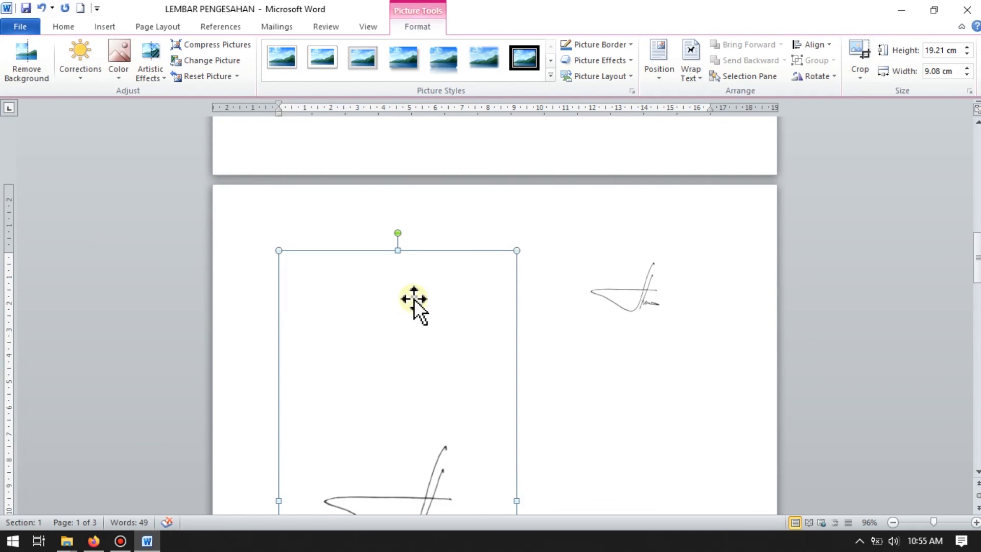
{"action": "right_click", "coordinate": [399, 352]}
{"action": "mouse_move", "coordinate": [462, 307]}
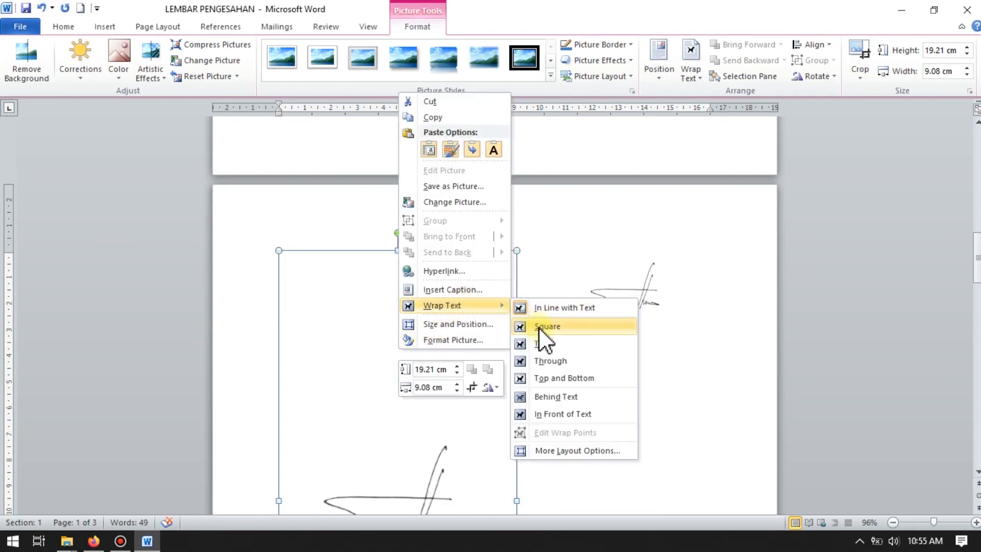
{"action": "left_click", "coordinate": [542, 415]}
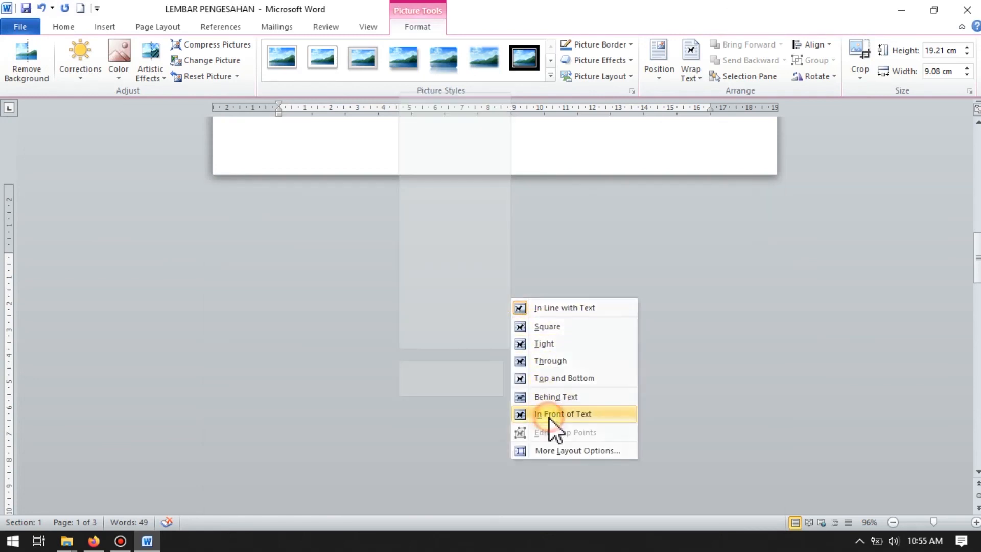
Step: Shrink the signature picture to about 13.65 cm high by 6.45 cm wide and place the signature between Pembimbing and the name below
{"action": "scroll", "coordinate": [552, 417], "scroll_direction": "up", "scroll_amount": 5}
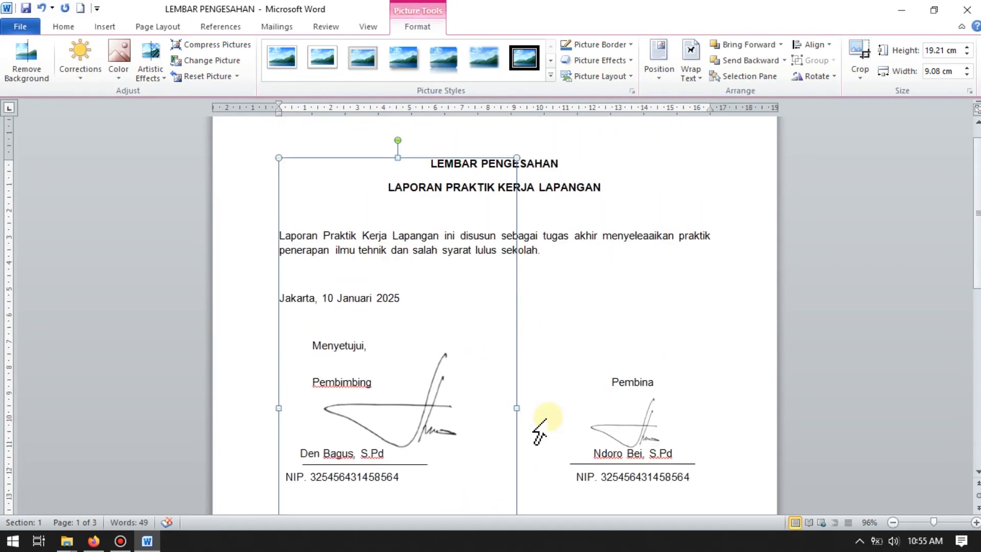
{"action": "left_click_drag", "start_coordinate": [516, 194], "coordinate": [459, 314]}
{"action": "mouse_move", "coordinate": [413, 419]}
{"action": "left_mouse_down"}
{"action": "mouse_move", "coordinate": [422, 278]}
{"action": "mouse_move", "coordinate": [407, 356]}
{"action": "left_mouse_up"}
{"action": "scroll", "coordinate": [406, 359], "scroll_direction": "down", "scroll_amount": 3}
{"action": "scroll", "coordinate": [405, 359], "scroll_direction": "down", "scroll_amount": 2}
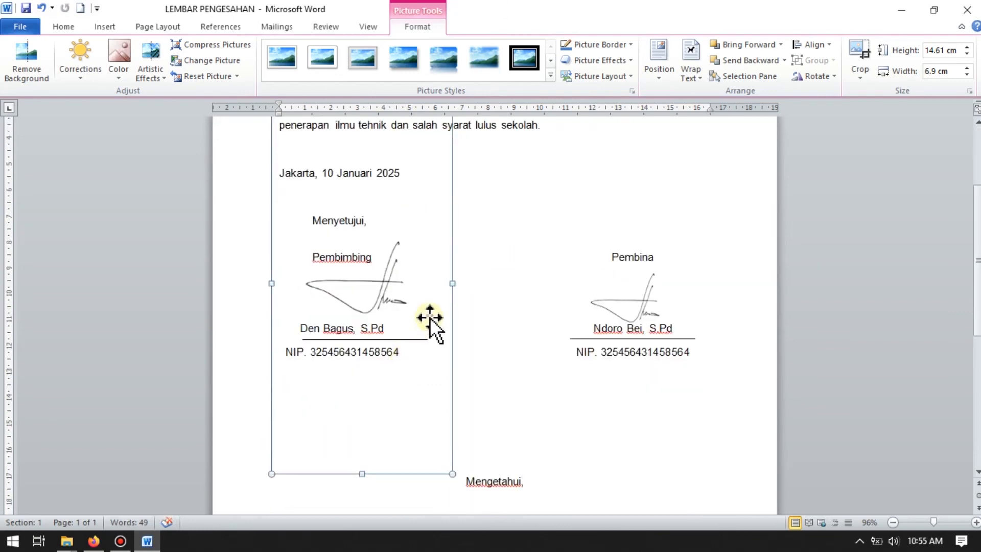
{"action": "scroll", "coordinate": [429, 327], "scroll_direction": "up", "scroll_amount": 2}
{"action": "left_click_drag", "start_coordinate": [455, 159], "coordinate": [441, 182]}
{"action": "left_click_drag", "start_coordinate": [386, 354], "coordinate": [379, 348]}
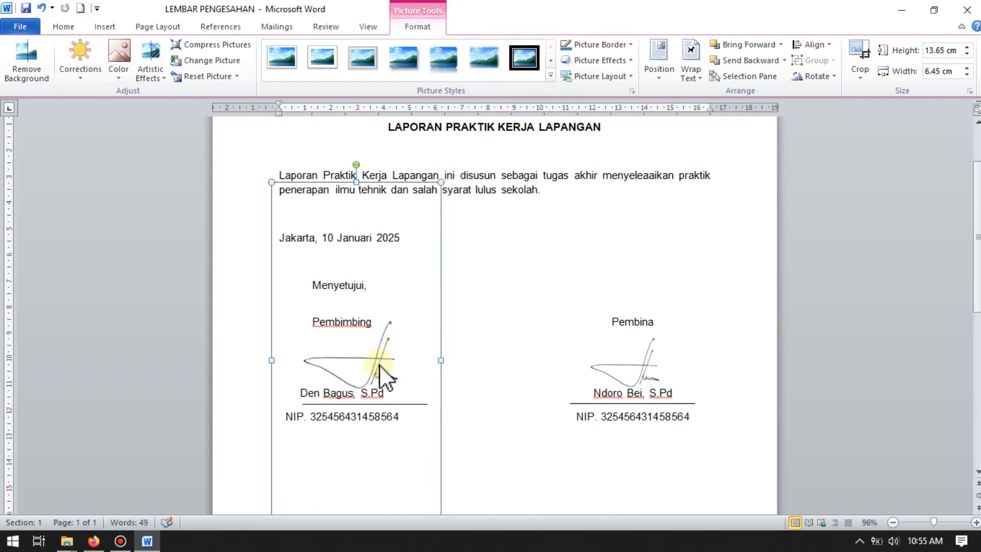
{"action": "scroll", "coordinate": [327, 256], "scroll_direction": "down", "scroll_amount": 2}
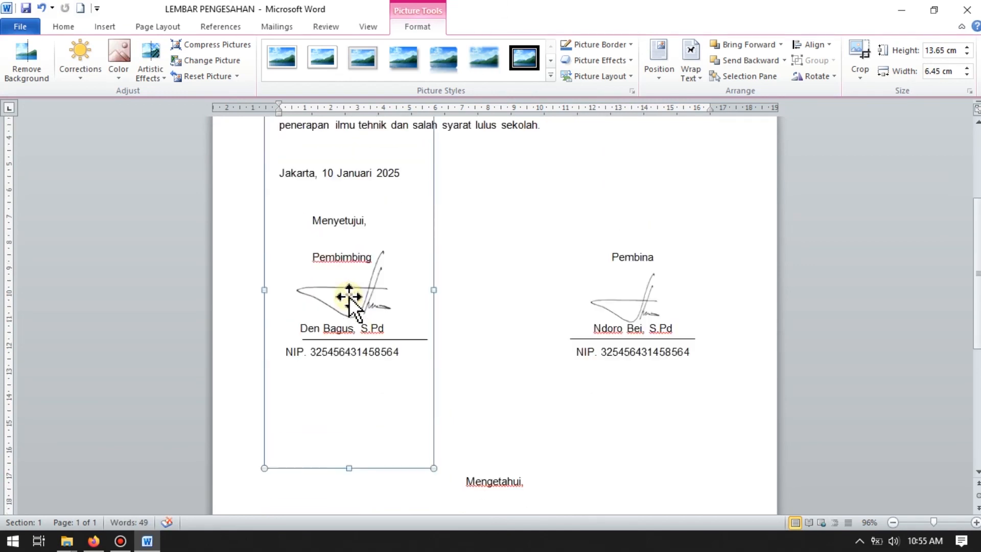
{"action": "scroll", "coordinate": [397, 158], "scroll_direction": "up", "scroll_amount": 1}
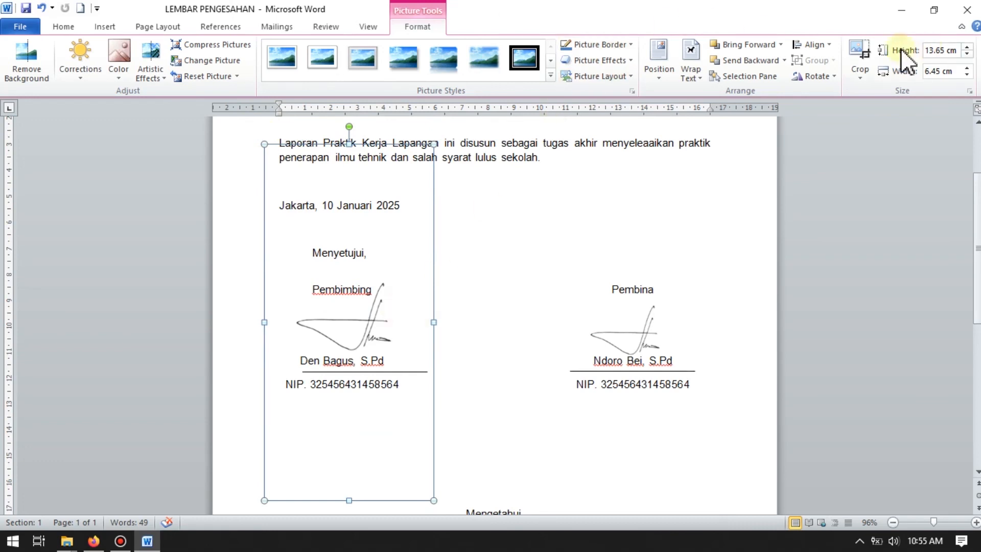
Step: Crop the signature picture from a 1:1 aspect ratio down to the area close around the strokes, and deselect it
{"action": "left_click", "coordinate": [869, 76]}
{"action": "mouse_move", "coordinate": [913, 127]}
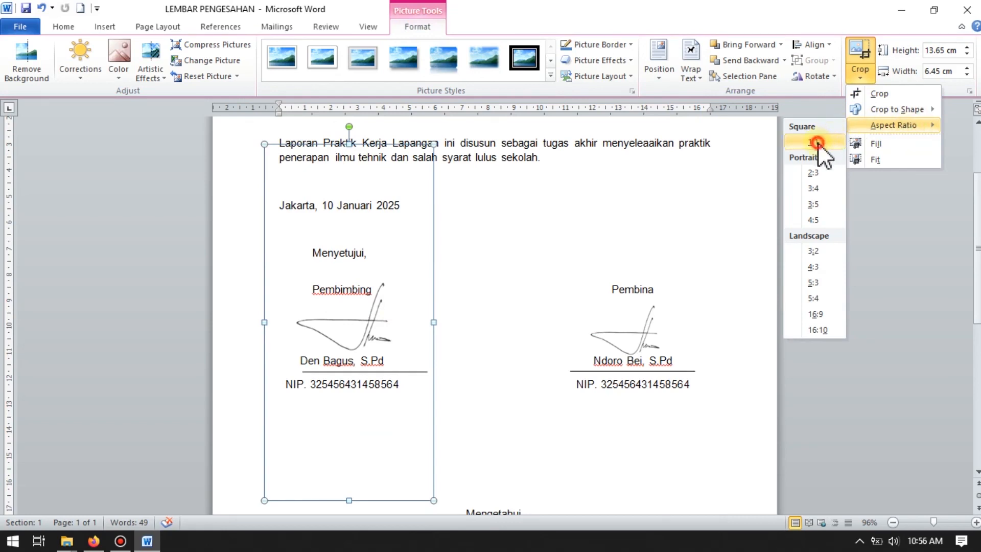
{"action": "left_click", "coordinate": [744, 170]}
{"action": "mouse_move", "coordinate": [424, 247]}
{"action": "left_mouse_down"}
{"action": "mouse_move", "coordinate": [409, 277]}
{"action": "mouse_move", "coordinate": [388, 285]}
{"action": "left_mouse_up"}
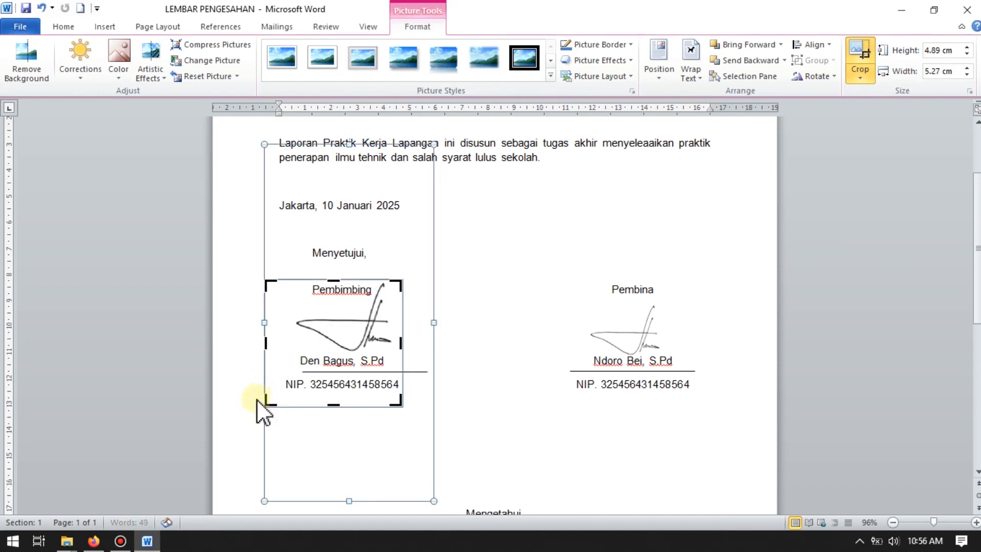
{"action": "left_click_drag", "start_coordinate": [266, 404], "coordinate": [288, 370]}
{"action": "left_click", "coordinate": [419, 352]}
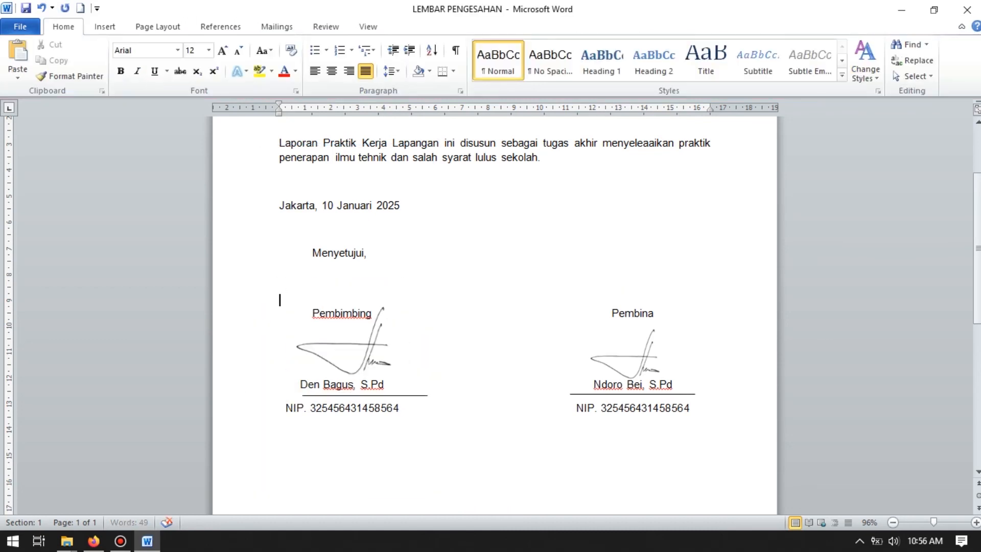
Step: Shrink the cropped Pembimbing signature slightly from its upper corner and deselect it
{"action": "scroll", "coordinate": [490, 269], "scroll_direction": "down", "scroll_amount": 1}
{"action": "scroll", "coordinate": [490, 269], "scroll_direction": "down", "scroll_amount": 2}
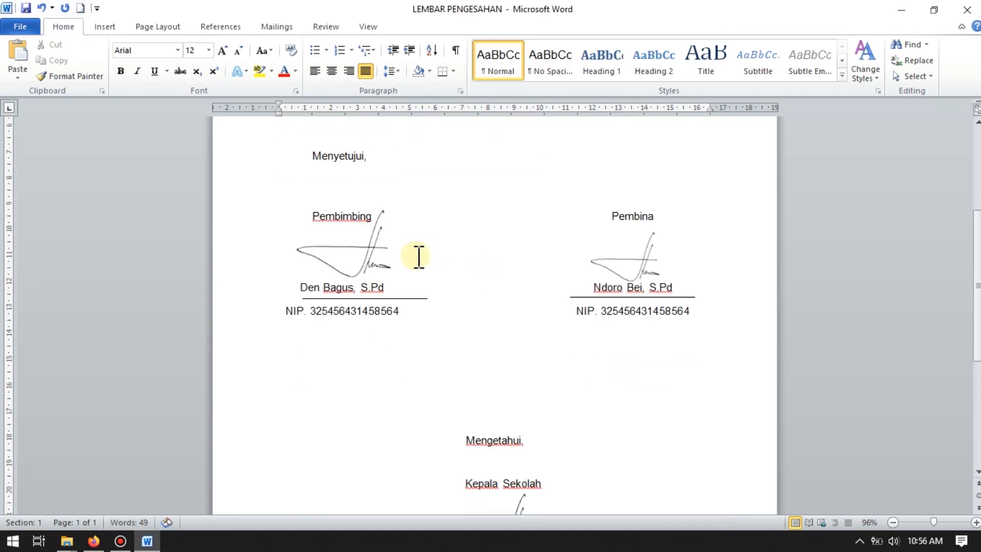
{"action": "left_click", "coordinate": [388, 248]}
{"action": "left_click_drag", "start_coordinate": [404, 207], "coordinate": [390, 213]}
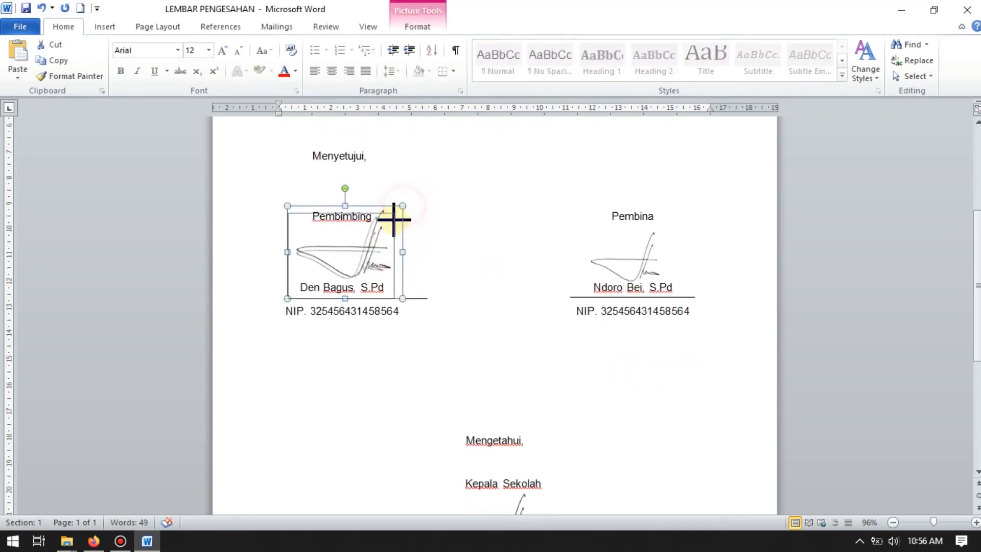
{"action": "left_click", "coordinate": [520, 168]}
{"action": "scroll", "coordinate": [491, 228], "scroll_direction": "down", "scroll_amount": 5}
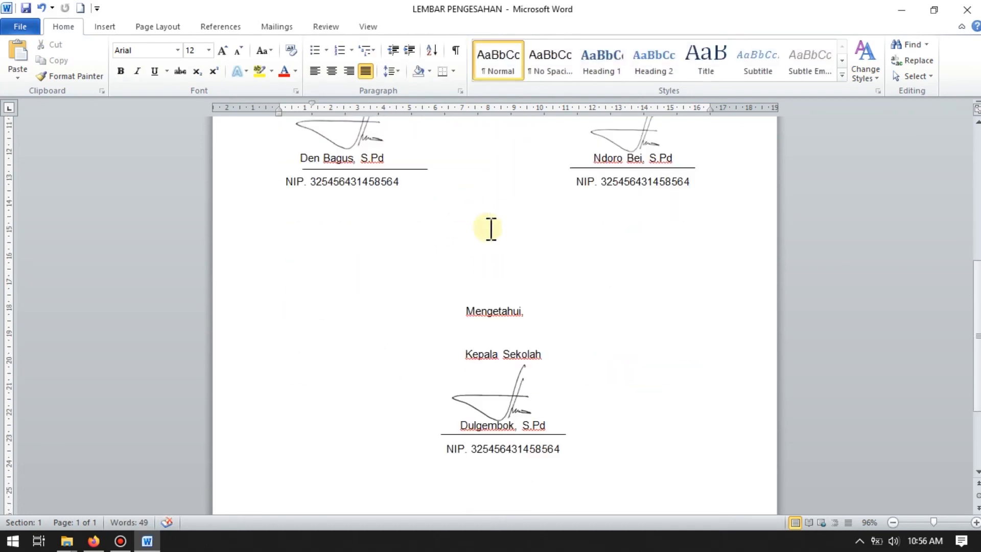
{"action": "scroll", "coordinate": [499, 246], "scroll_direction": "up", "scroll_amount": 10}
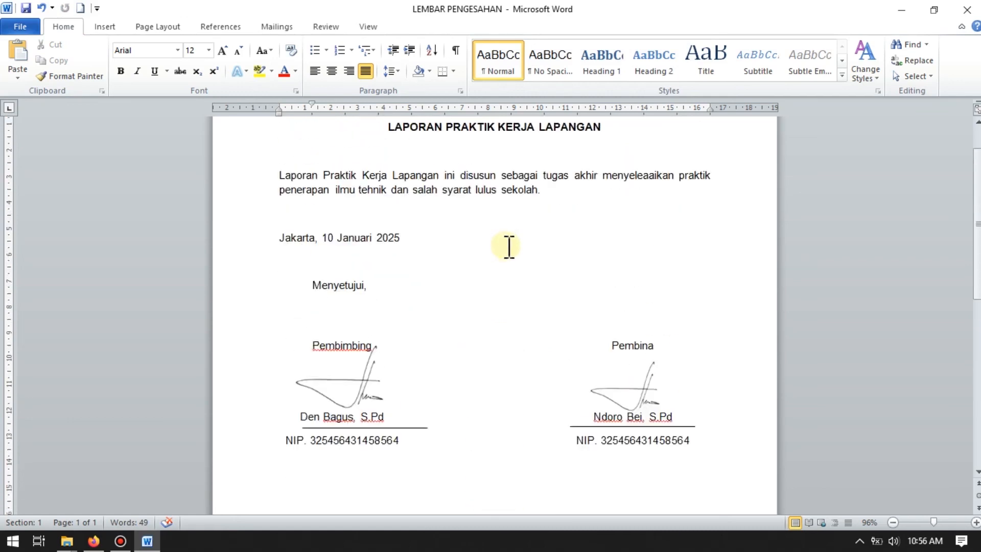
{"action": "scroll", "coordinate": [510, 248], "scroll_direction": "down", "scroll_amount": 9}
{"action": "scroll", "coordinate": [531, 274], "scroll_direction": "up", "scroll_amount": 5}
{"action": "scroll", "coordinate": [530, 274], "scroll_direction": "up", "scroll_amount": 5}
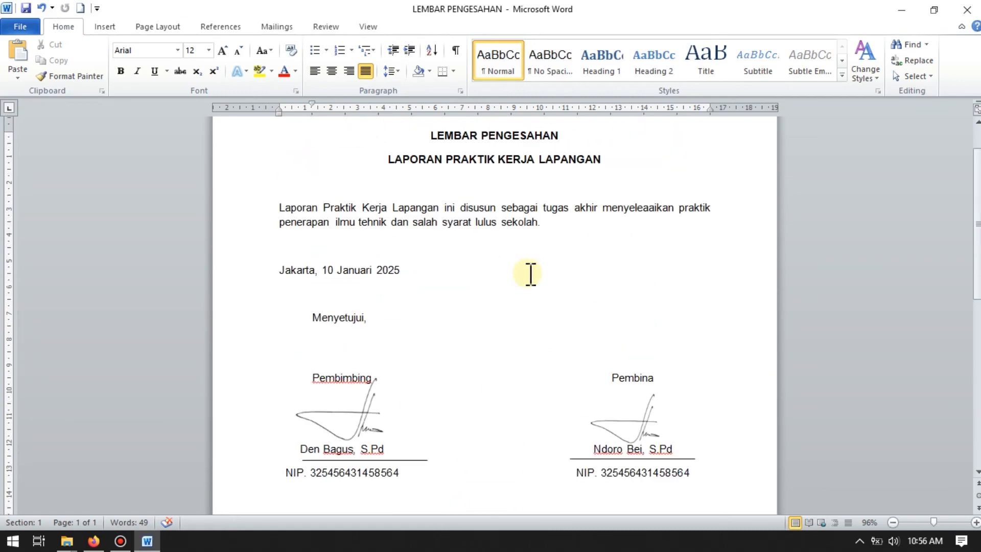